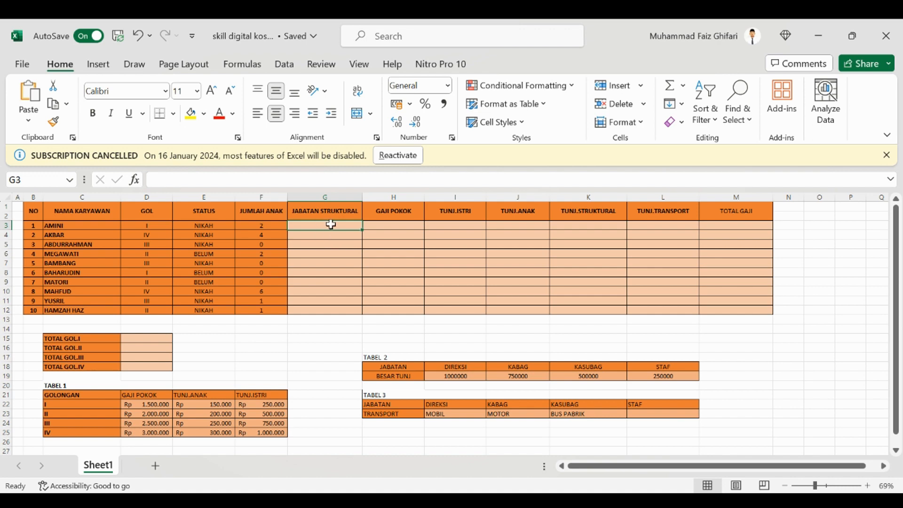
- Begin a nested IF formula in G3 that returns "STAF" when D3 equals "I"
click(187, 179)
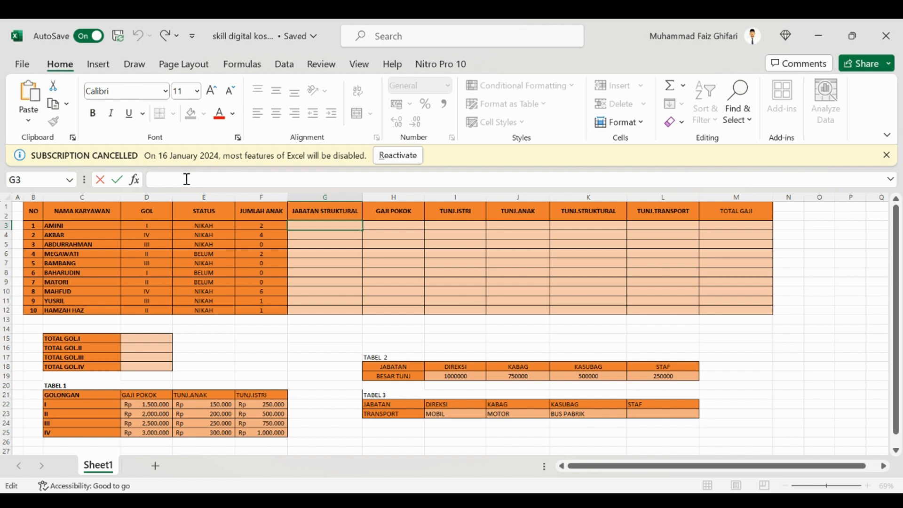
text(=)
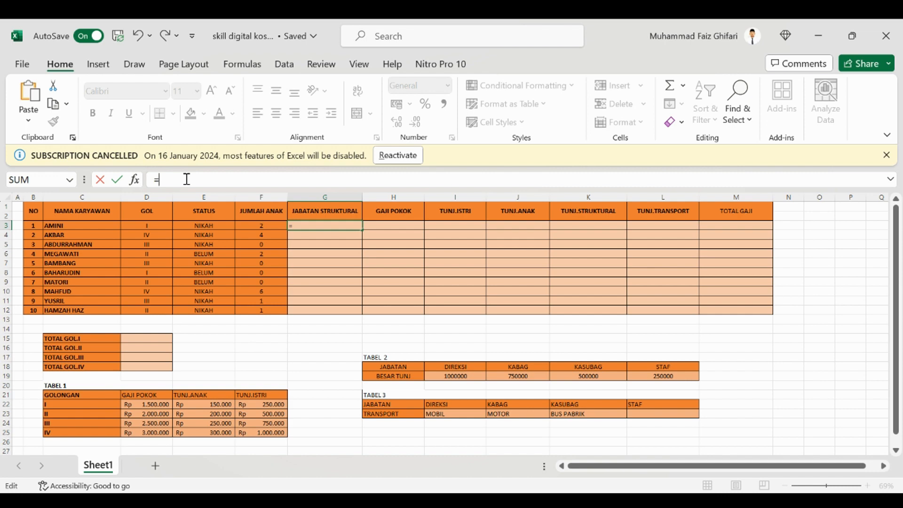
text(IF()
click(148, 228)
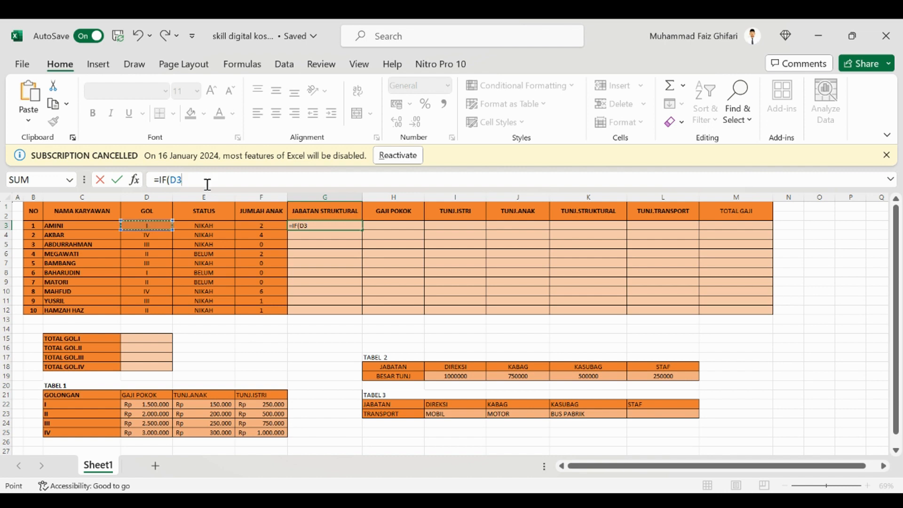
text(=)
text("I)
text(;)
text(")
scroll(452, 324, right, 2)
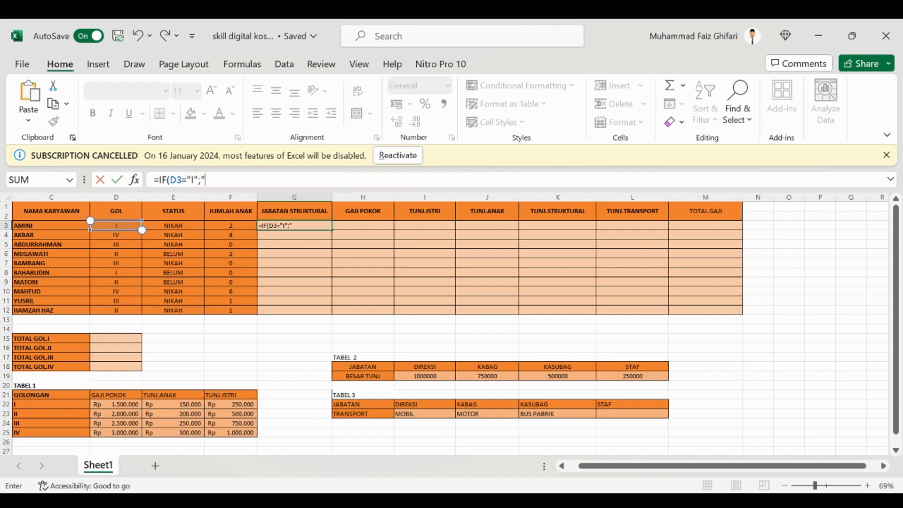
text(STAF)
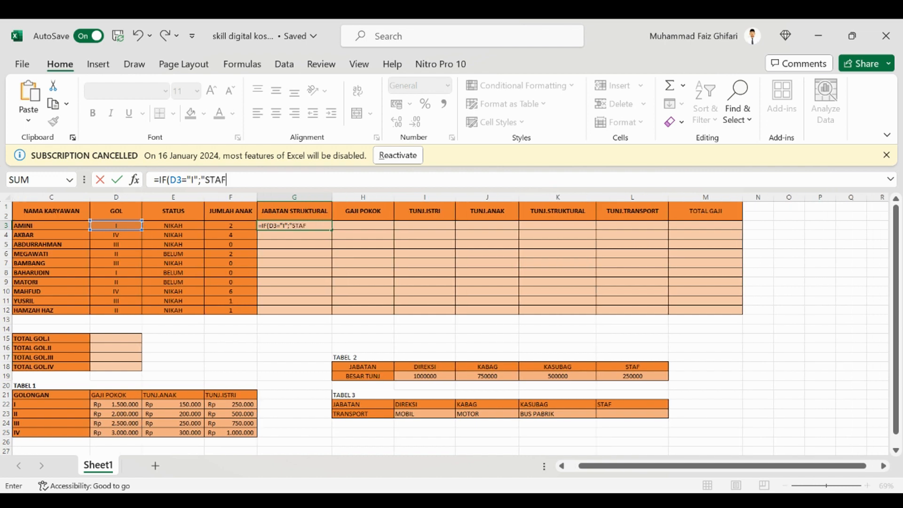
text(";)
- Add a nested IF to the G3 formula that returns "KASUBAG" when D3 equals "II"
text(IF)
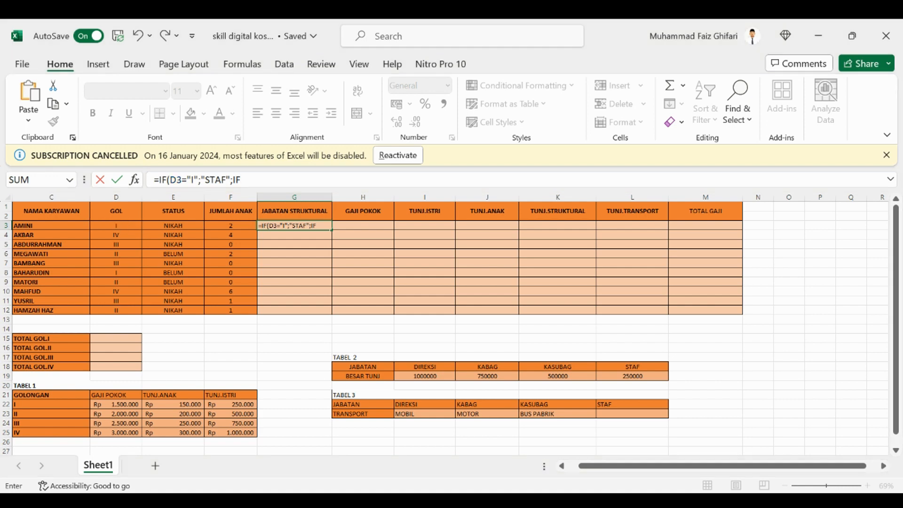
text(()
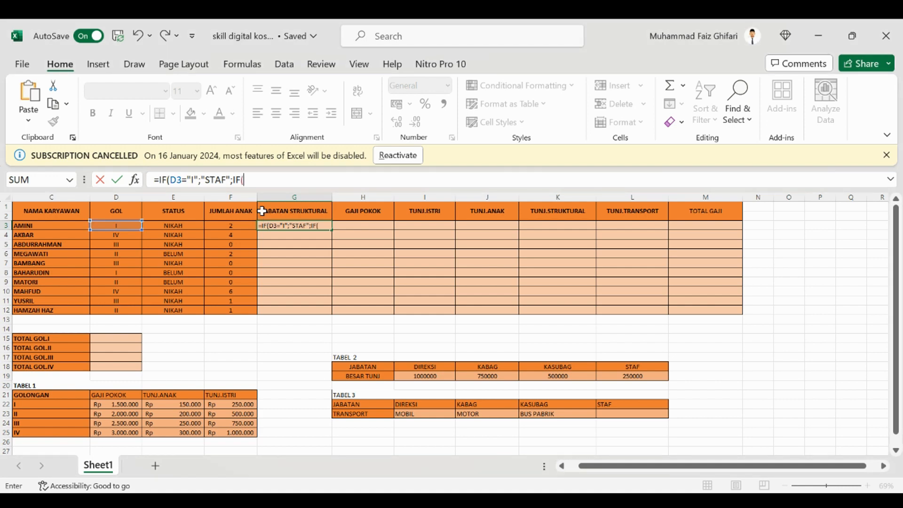
click(125, 226)
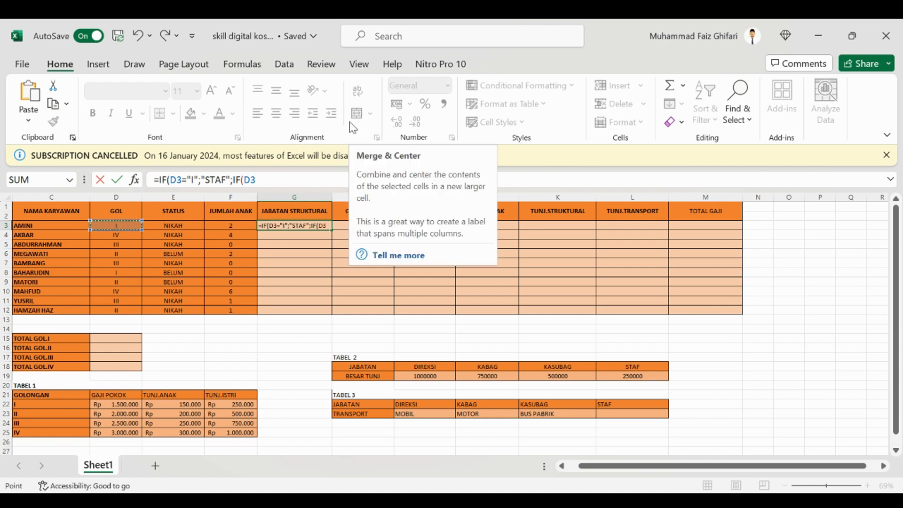
text(=)
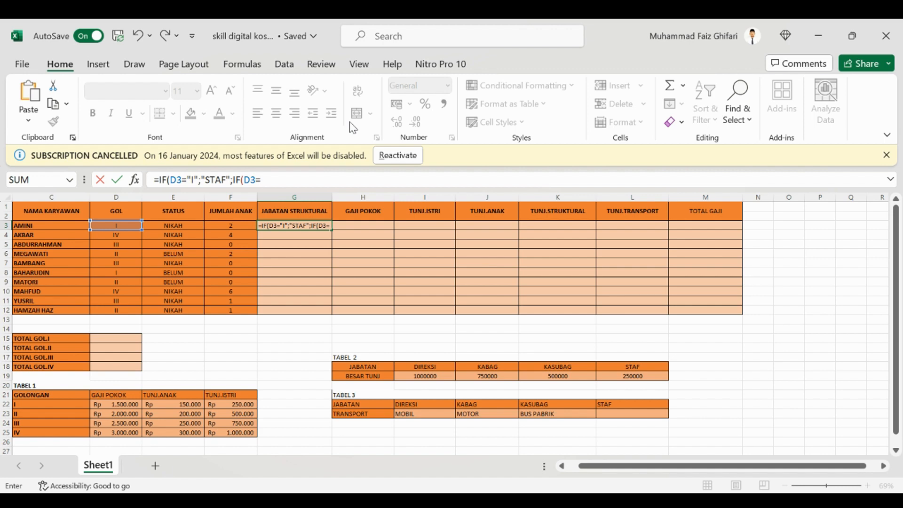
text("II";"KASUBAG)
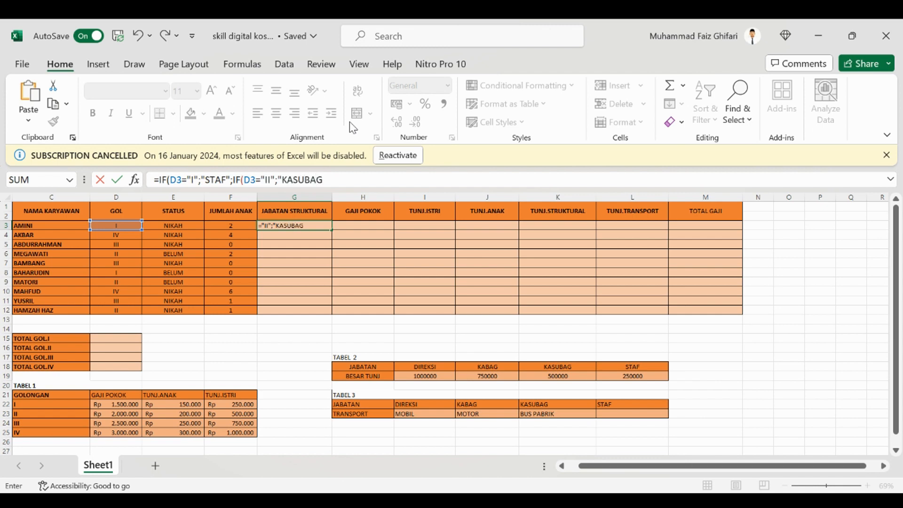
text(")
text(;)
- Extend the G3 formula with an IF that returns "KABAG" when D3 equals "III"
text(IF()
click(111, 225)
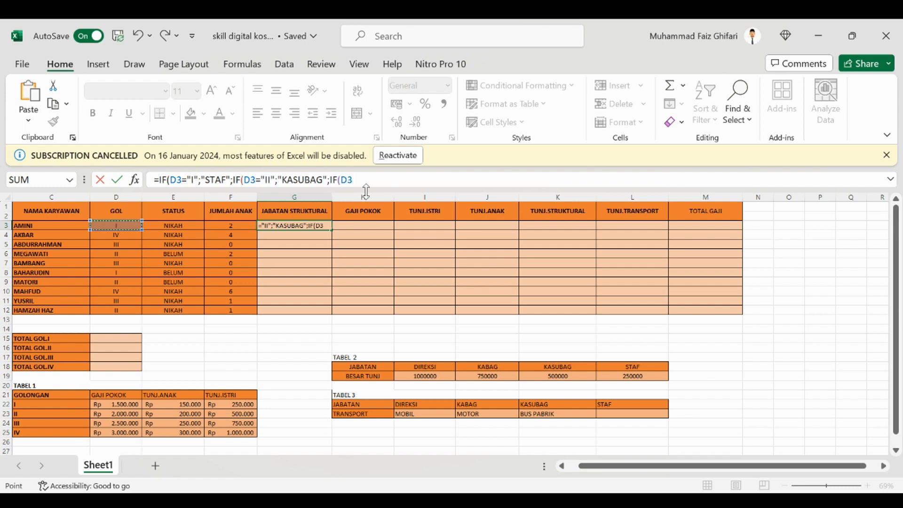
text(="III)
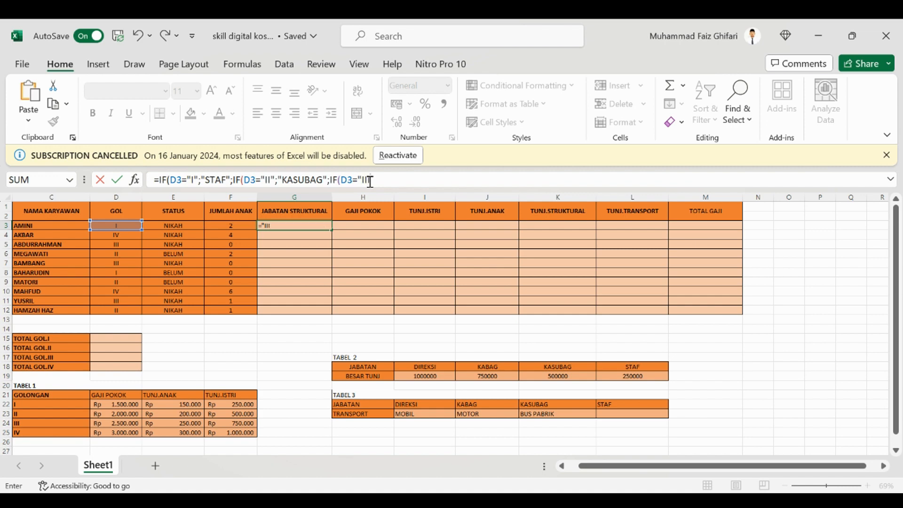
text(";"KABAG";)
- Complete the G3 formula with an IF returning "DIREKSI" when D3 equals "IV", and fill it down to G12
text(IG)
key(BackSpace)
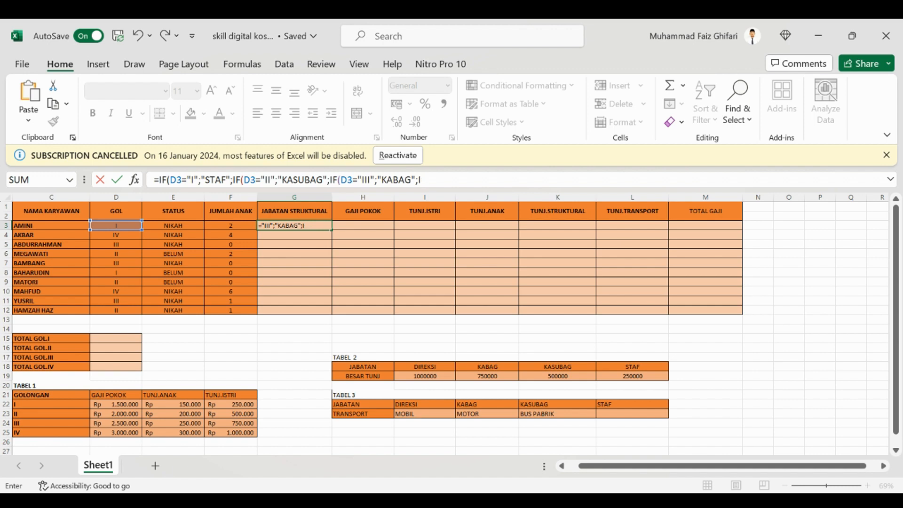
text(F()
click(127, 226)
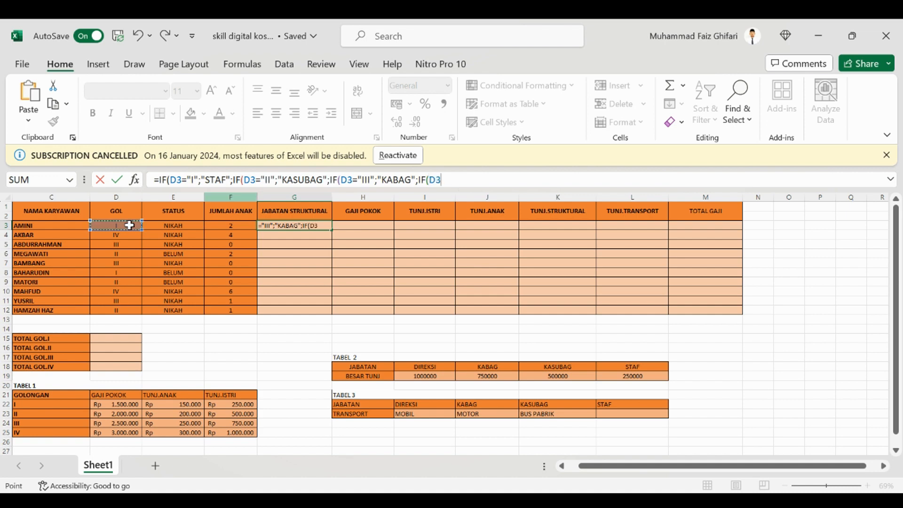
text(=)
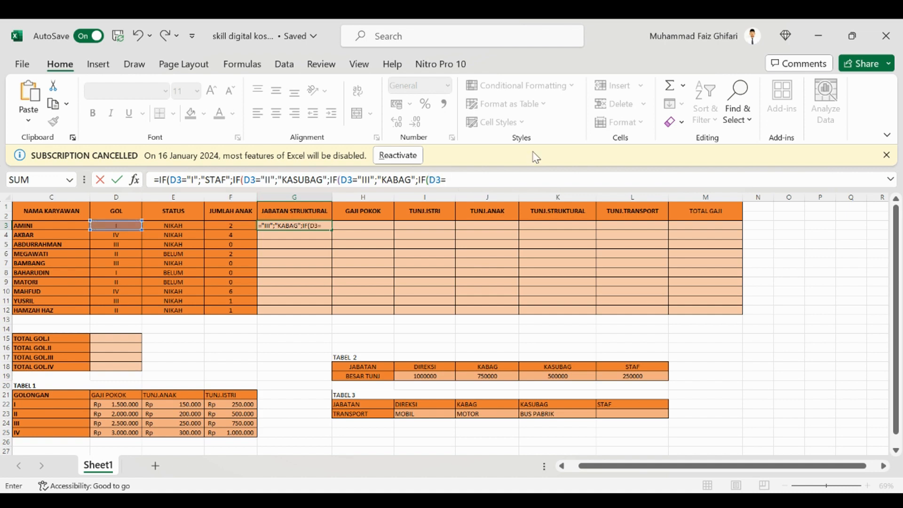
text("IV";"DIREKSI)
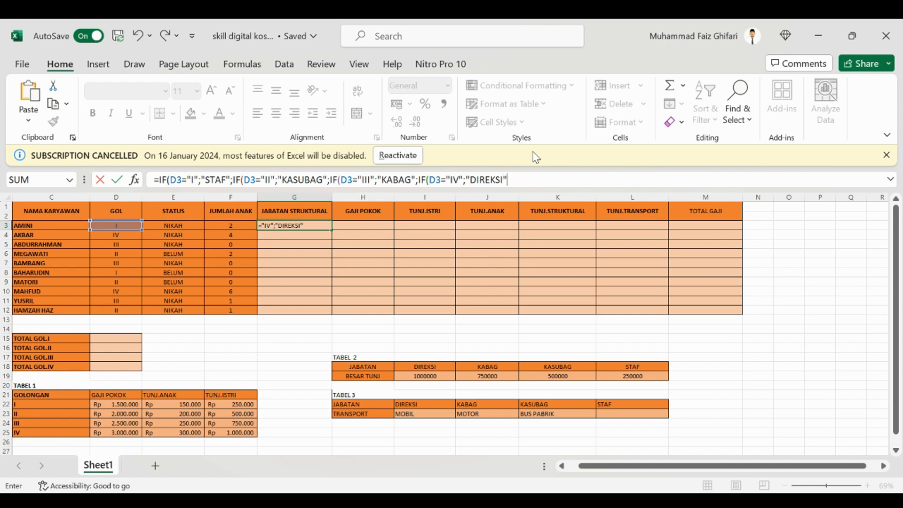
text(";)))))
key(Return)
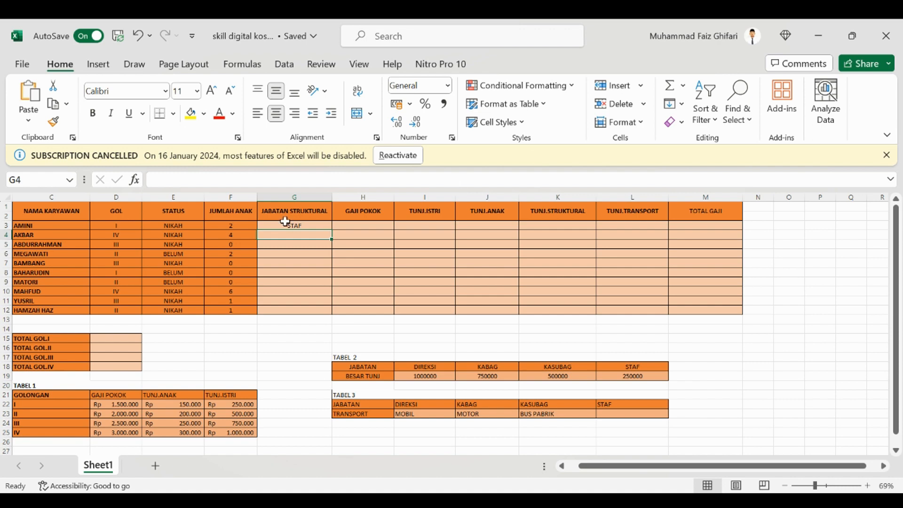
click(307, 225)
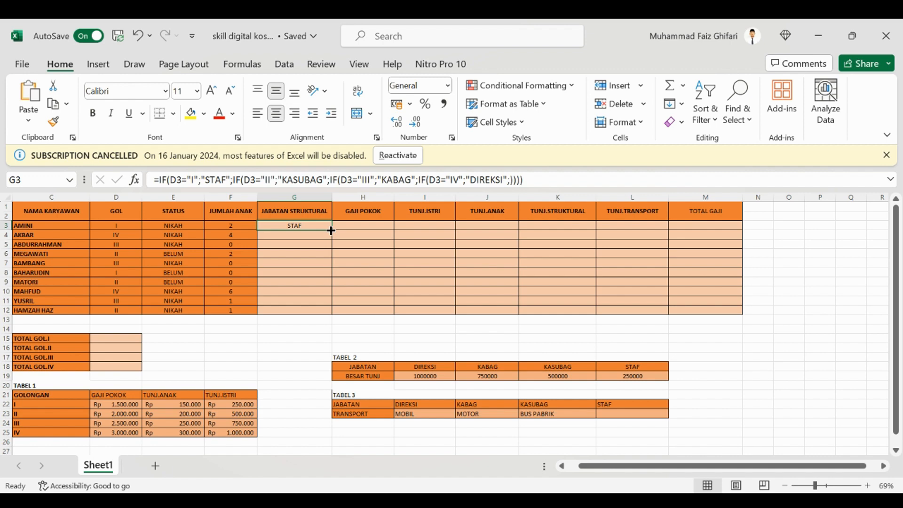
drag(332, 230, 325, 316)
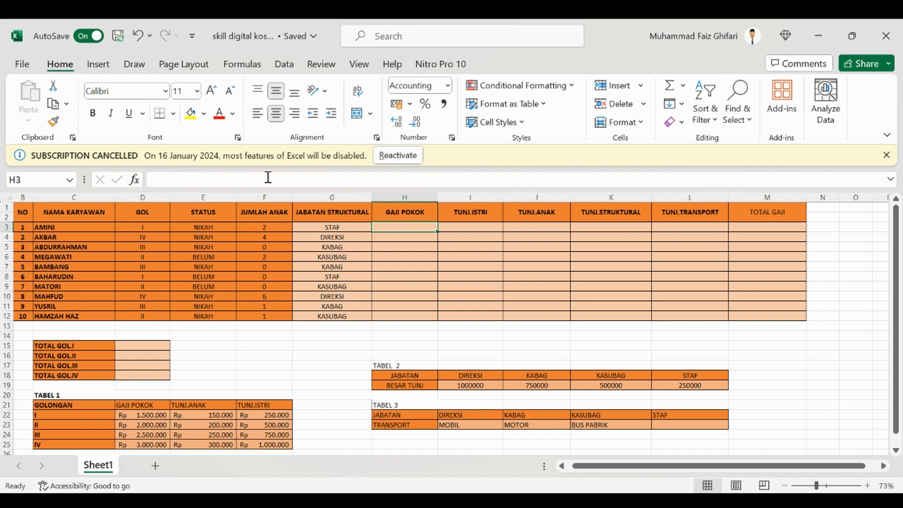
- Begin a nested IF formula in H3 that returns the absolute reference $D$22 when D3 equals "I"
click(239, 179)
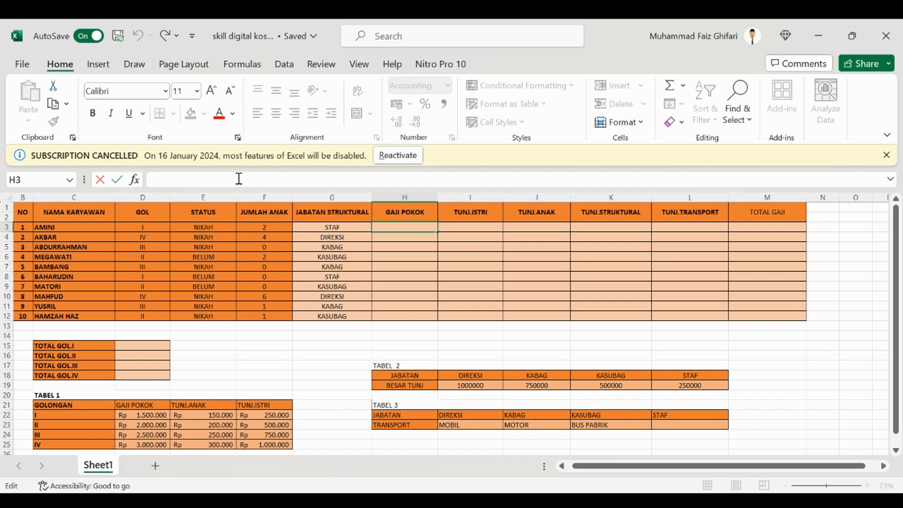
text(=IF)
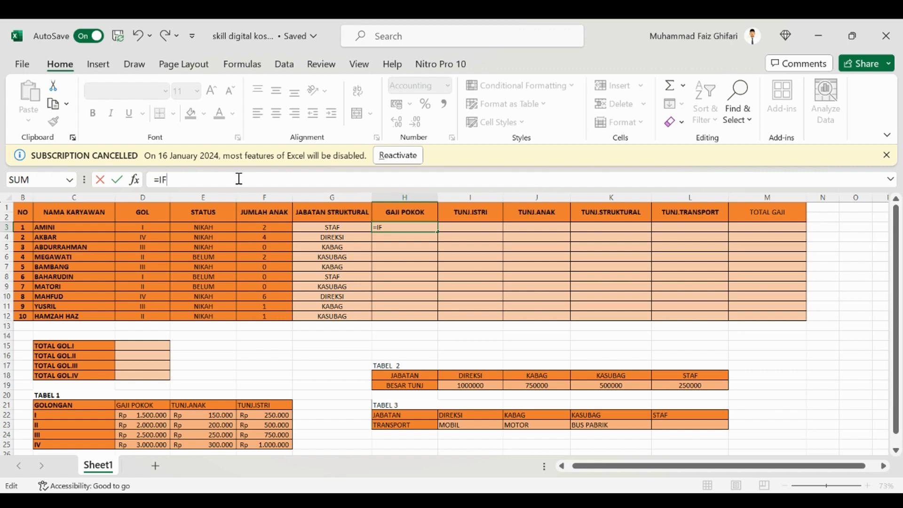
text(()
click(146, 228)
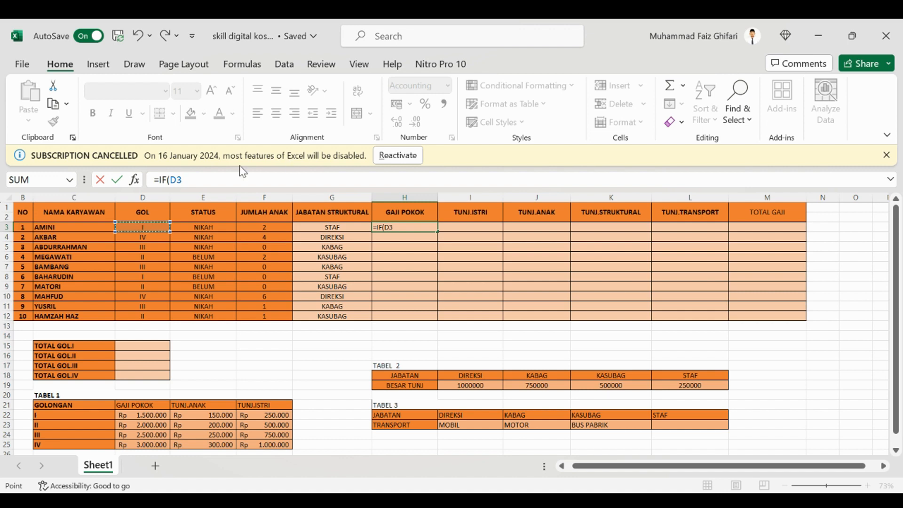
text(="I";)
click(137, 416)
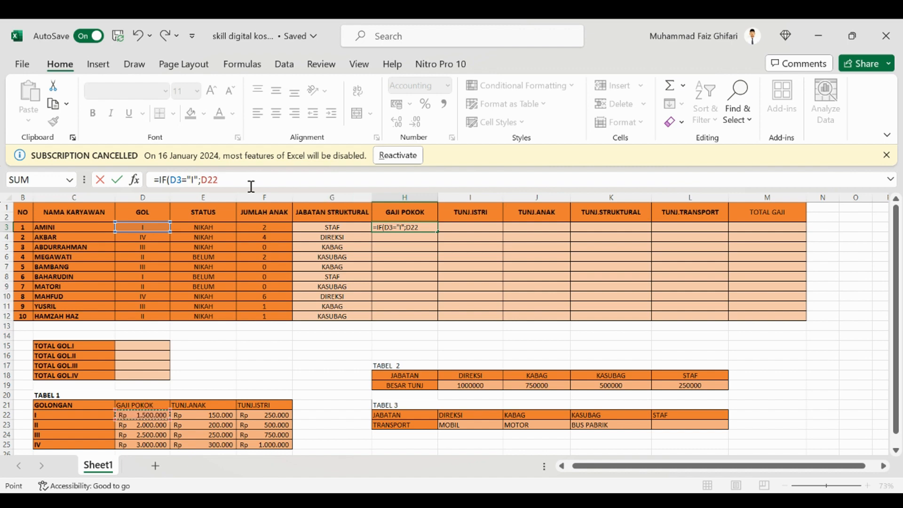
text(;)
click(202, 181)
text($)
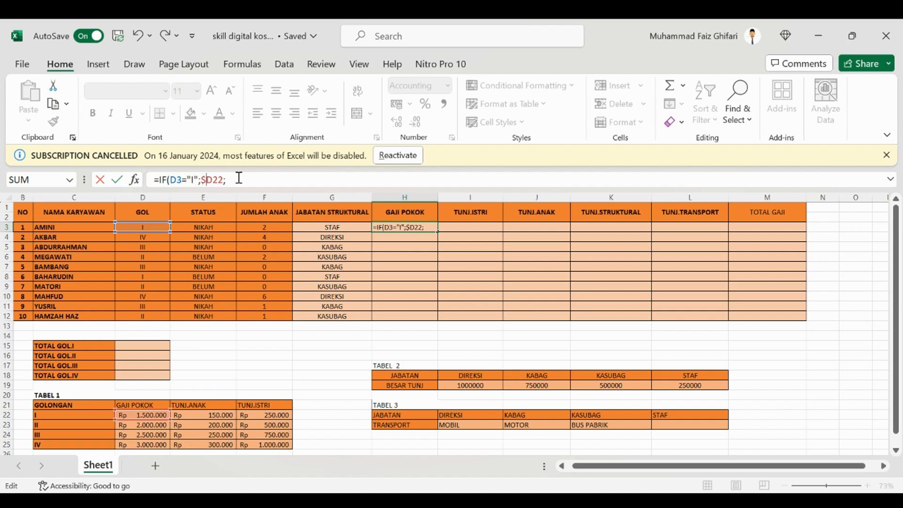
mouse_move(239, 178)
mouse_down()
mouse_move(197, 181)
mouse_move(244, 181)
mouse_up()
text($)
- Add a nested IF to the H3 formula that returns $D$23 when D3 equals "II"
text(IF()
click(156, 226)
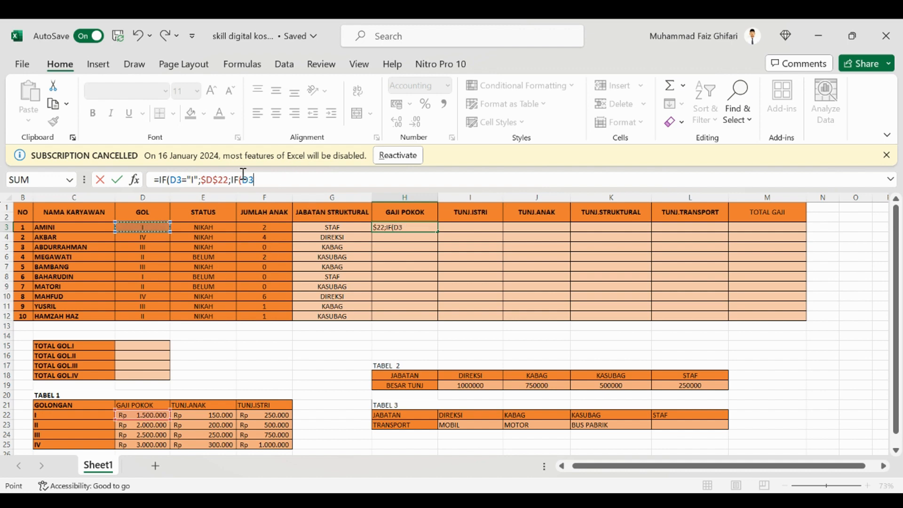
text(=)
text("II";)
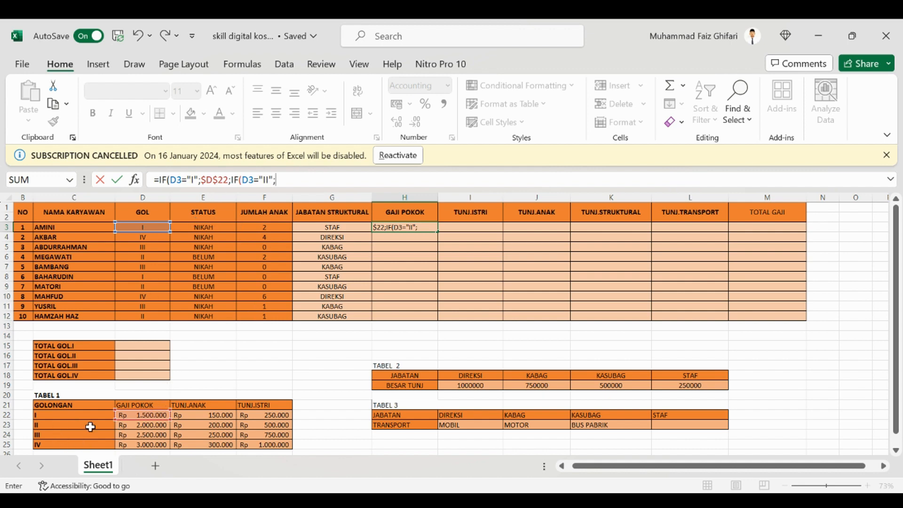
click(146, 426)
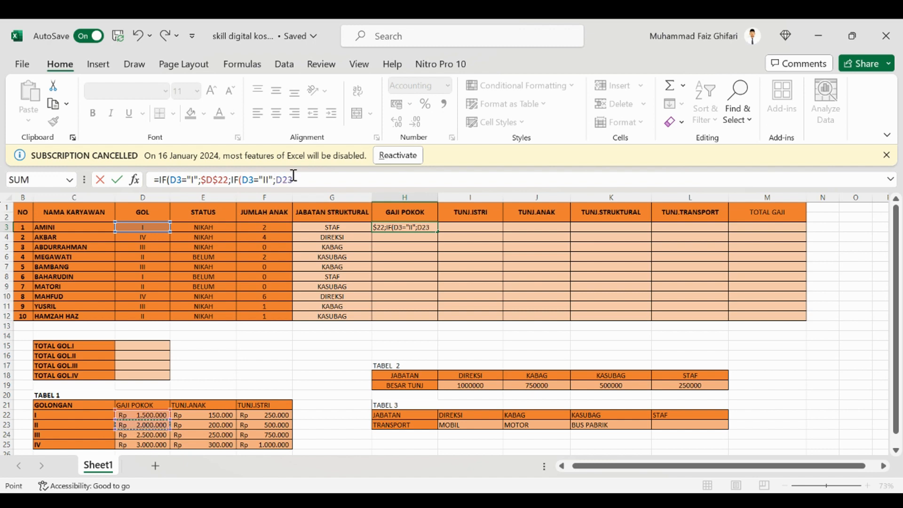
key(F2)
text($)
click(289, 180)
text($D$)
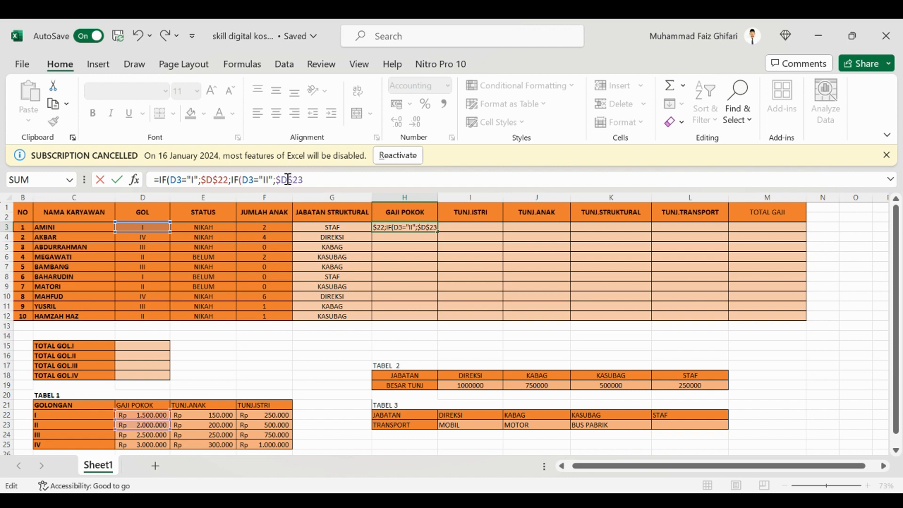
- Extend the H3 formula with an IF that returns $D$24 when D3 equals "III"
click(316, 179)
text(;)
text(IF()
click(161, 228)
text(="III";)
click(146, 433)
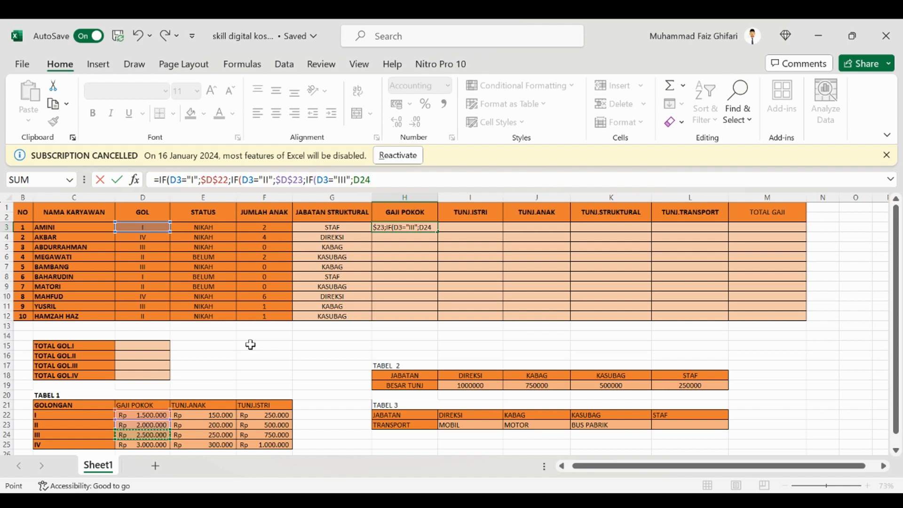
click(361, 180)
text($)
click(354, 182)
text($D$)
click(395, 183)
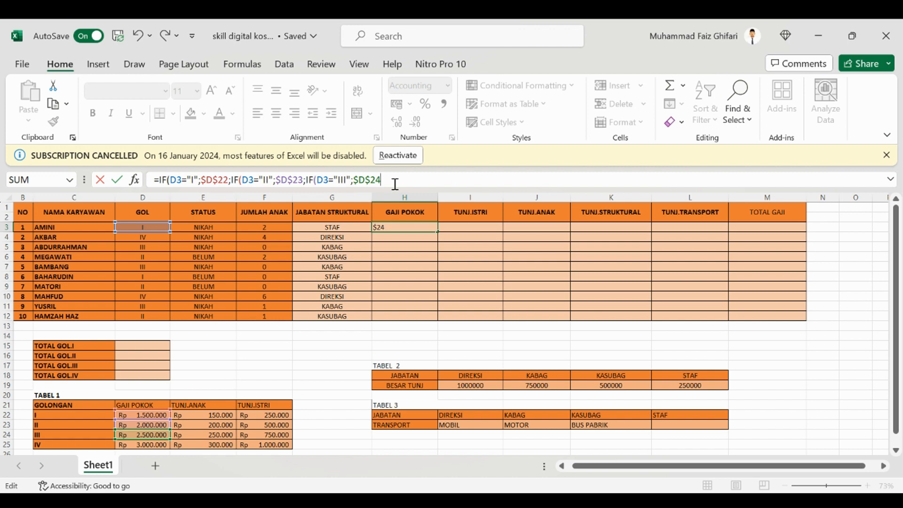
- Add the last nested IF to the H3 formula, returning $D$25 when D3 equals "IV"
key(BackSpace)
text(;IF()
click(155, 226)
text(=")
text(IF(D3="I)
text(V";)
click(155, 444)
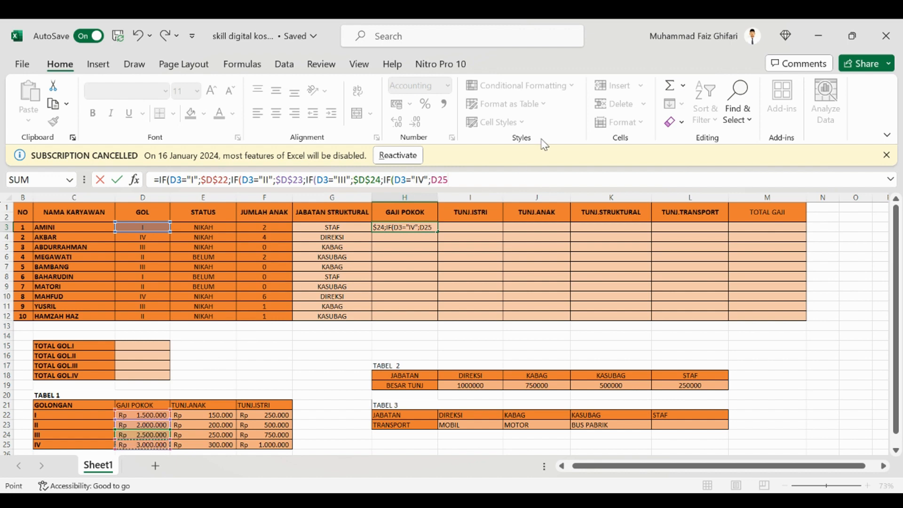
click(440, 180)
text($)
text(%)
key(BackSpace)
text($)
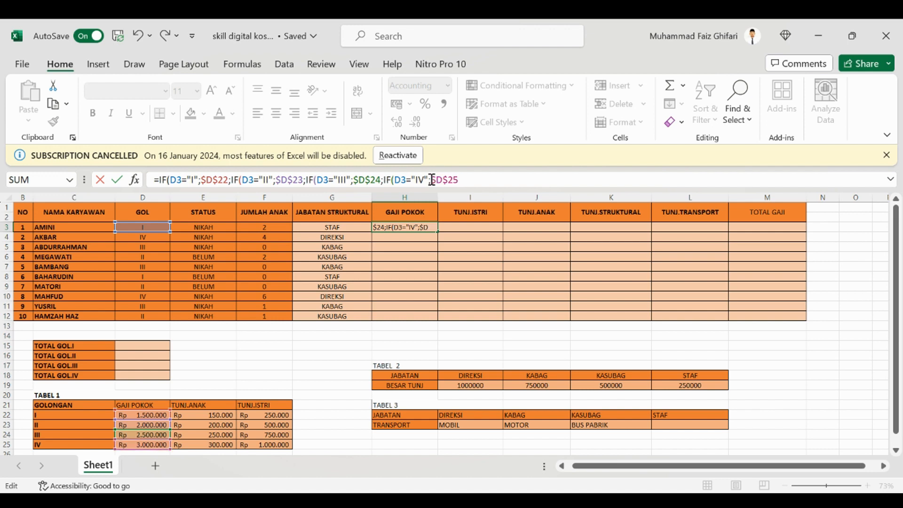
- Close all the nested IFs of the H3 formula and fill it down to H12
click(467, 176)
text(;))))
key(Return)
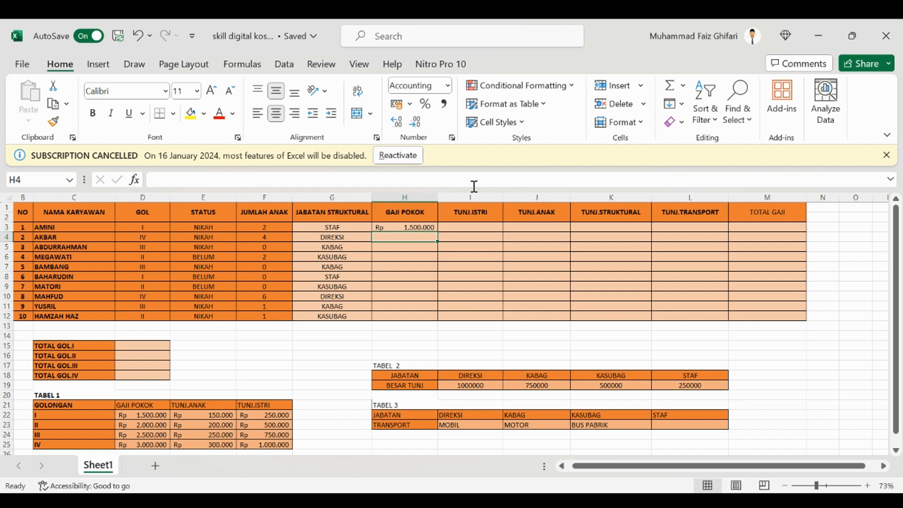
click(418, 226)
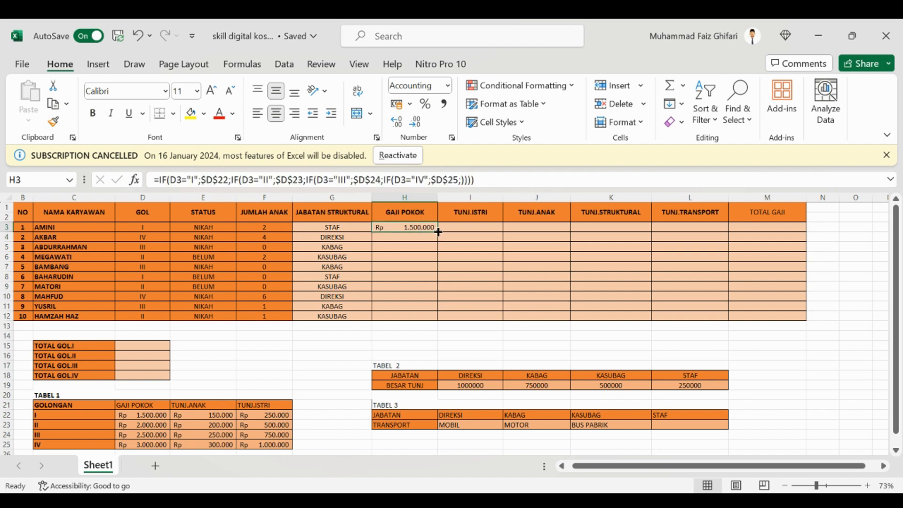
drag(438, 232, 426, 323)
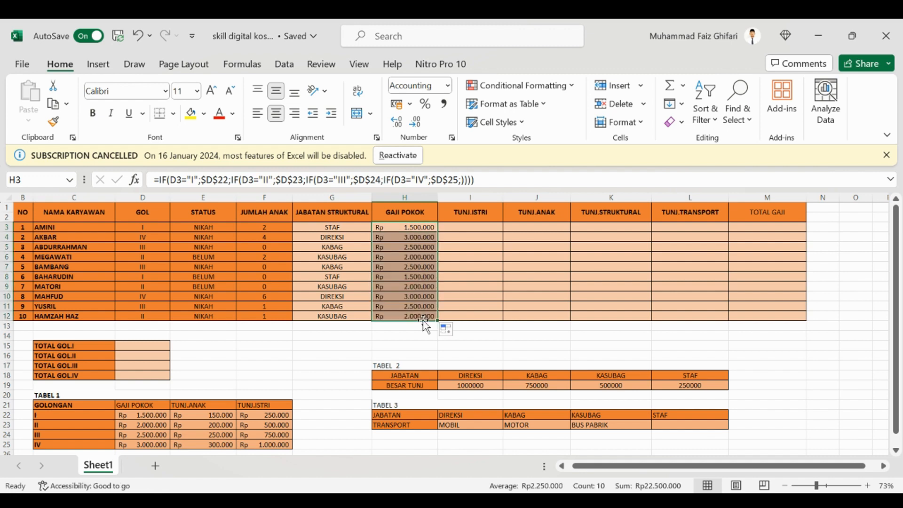
- Start an IF formula in I3 with an AND condition requiring D3 to equal "I" and E3 to equal "NIKAH"
click(456, 228)
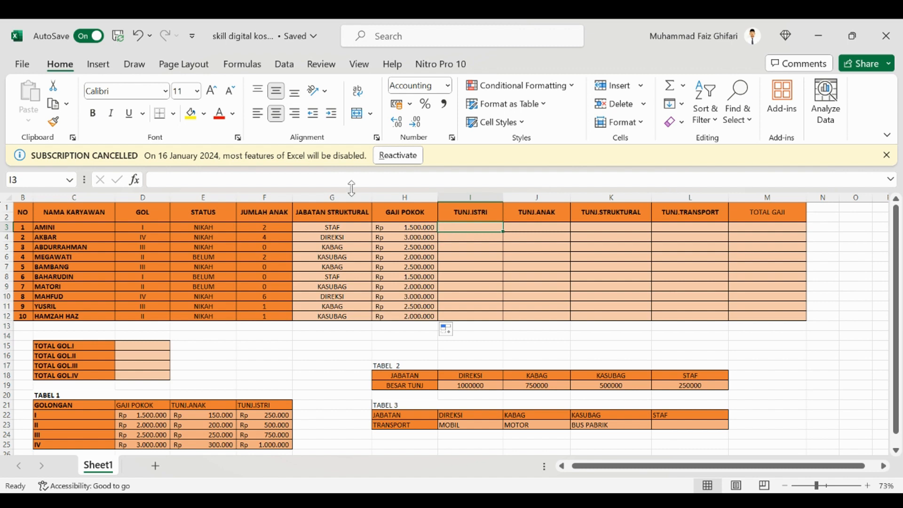
click(177, 179)
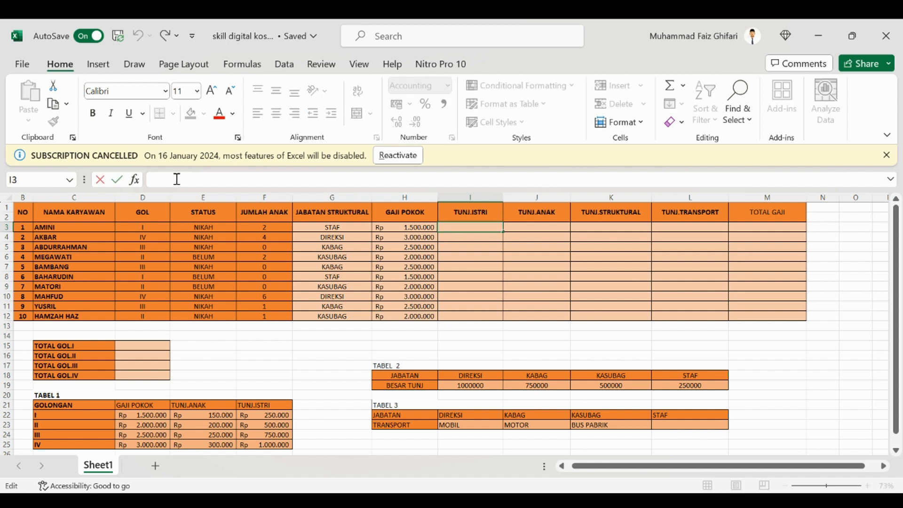
text(=)
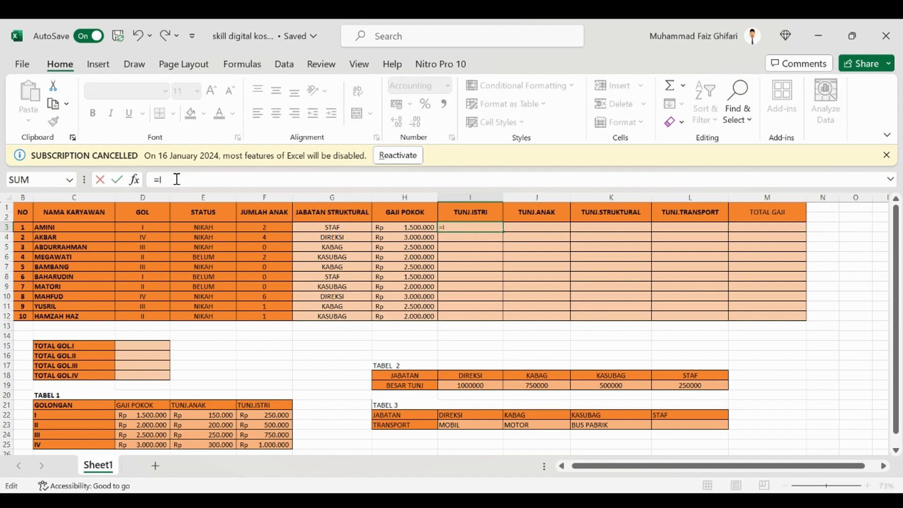
text(IF(AND()
click(153, 227)
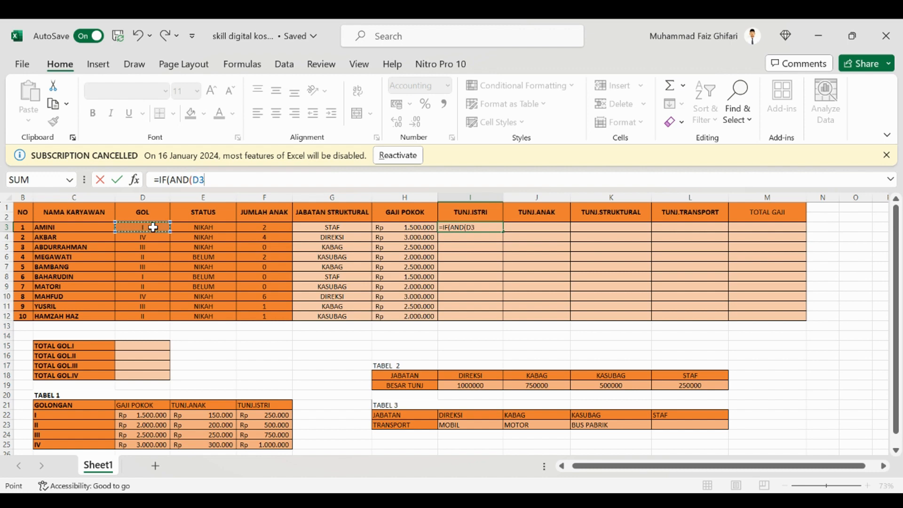
text(="I";)
click(204, 228)
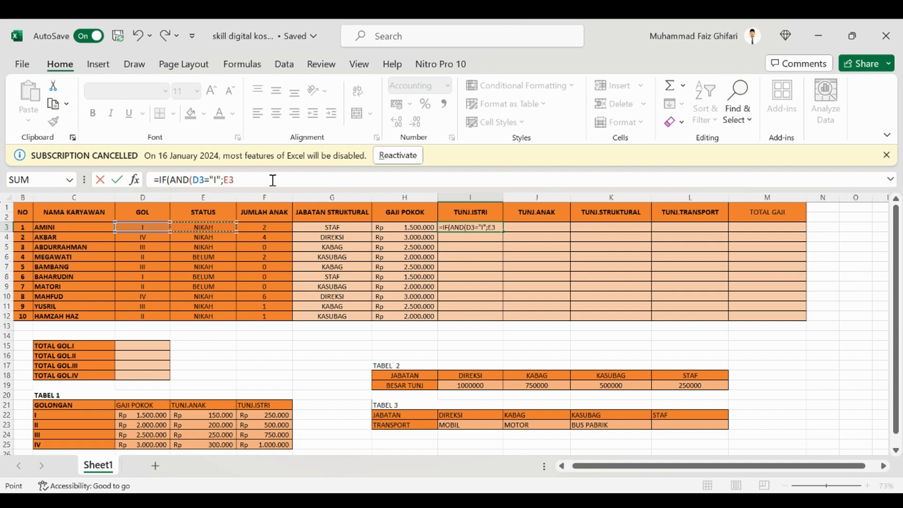
text(="NIKAH)
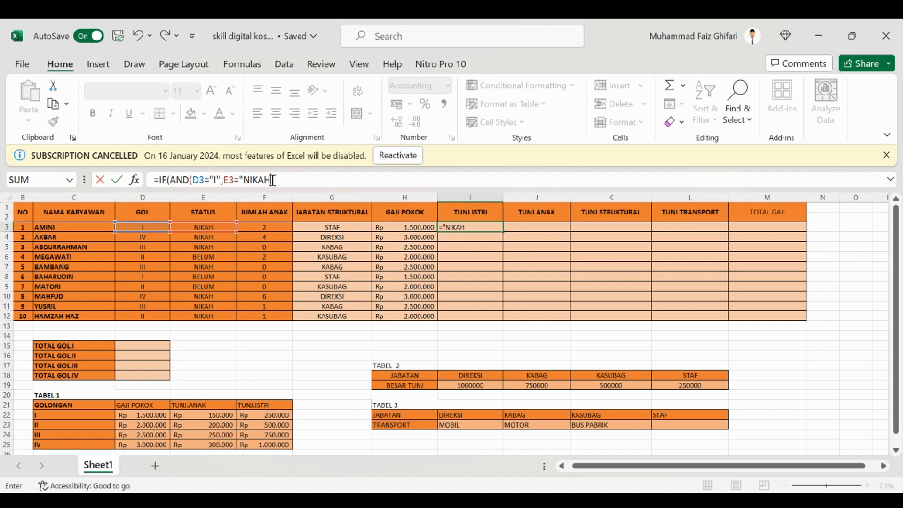
text(");)
- Set the absolute reference $F$22 as the result of the first condition in the I3 formula
click(267, 415)
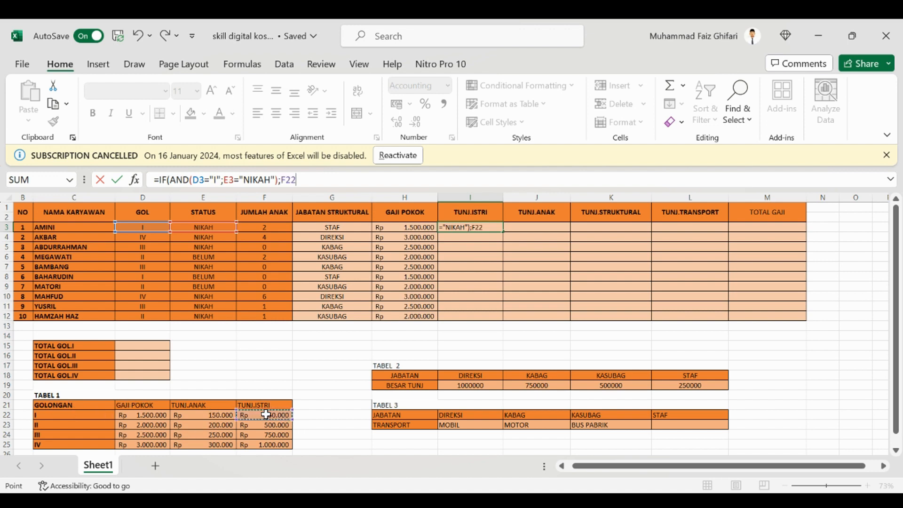
click(287, 180)
text($)
click(281, 180)
text($)
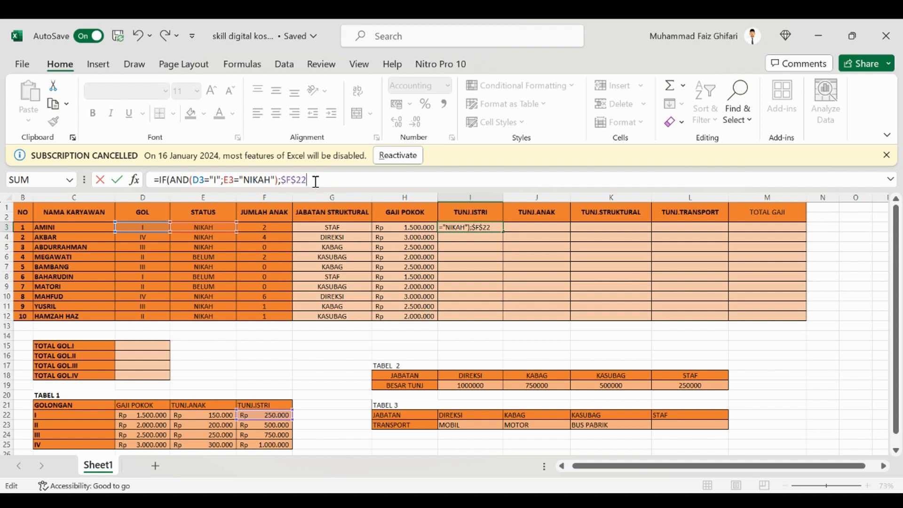
- Add a nested IF to the I3 formula with an AND testing D3 for "II" and E3 for "NIKAH"
text(;IF(AND()
click(156, 228)
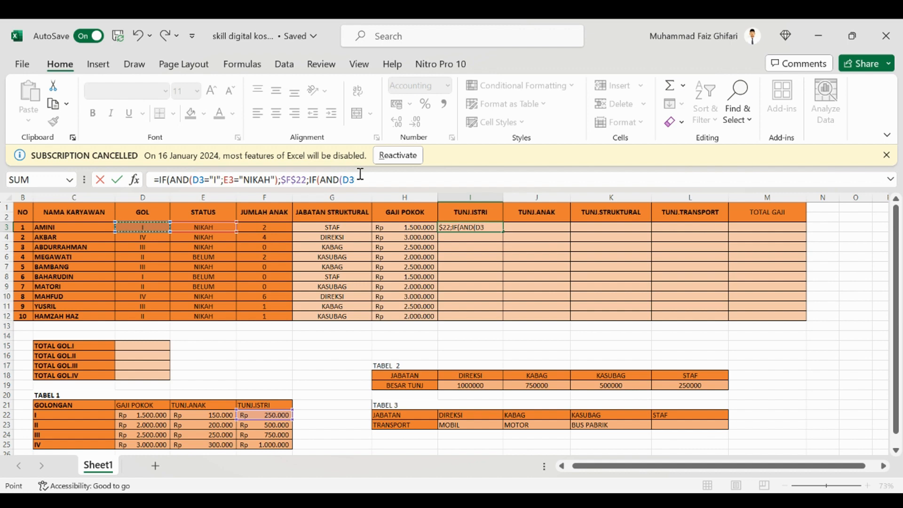
text(="II";)
click(216, 227)
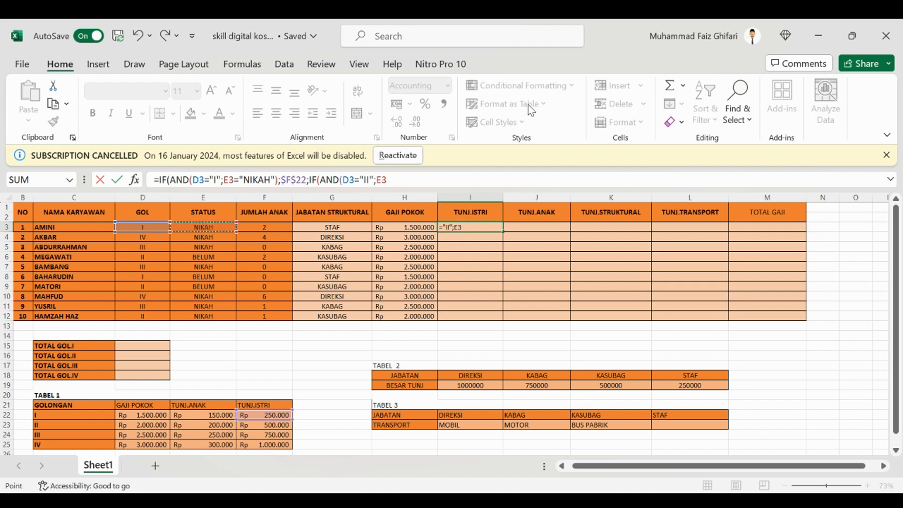
text(="NIKAH)
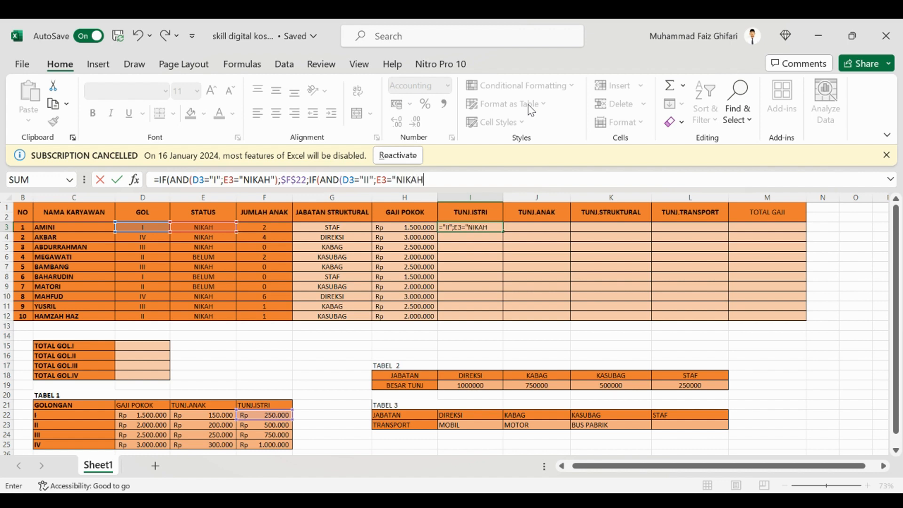
text("))
text(;)
- Make the second condition of the I3 formula return the absolute reference $F$23
click(266, 425)
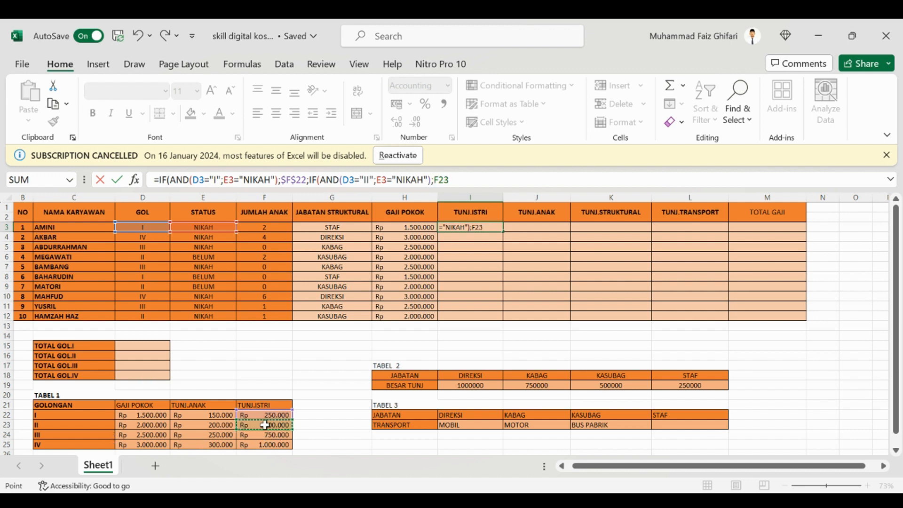
click(440, 180)
key(F4)
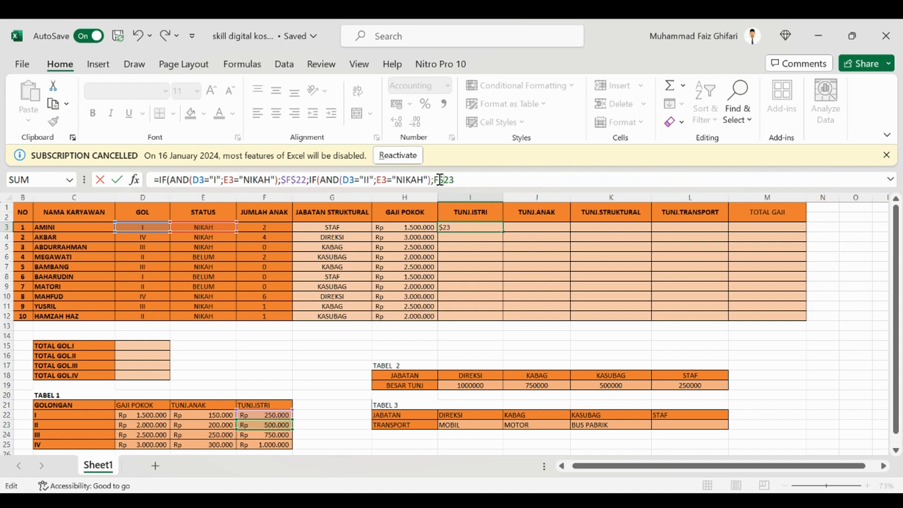
click(435, 180)
text($)
- Extend the I3 formula with a third IF whose AND checks D3="III" and E3="NIKAH"
click(469, 178)
text(IF(AND()
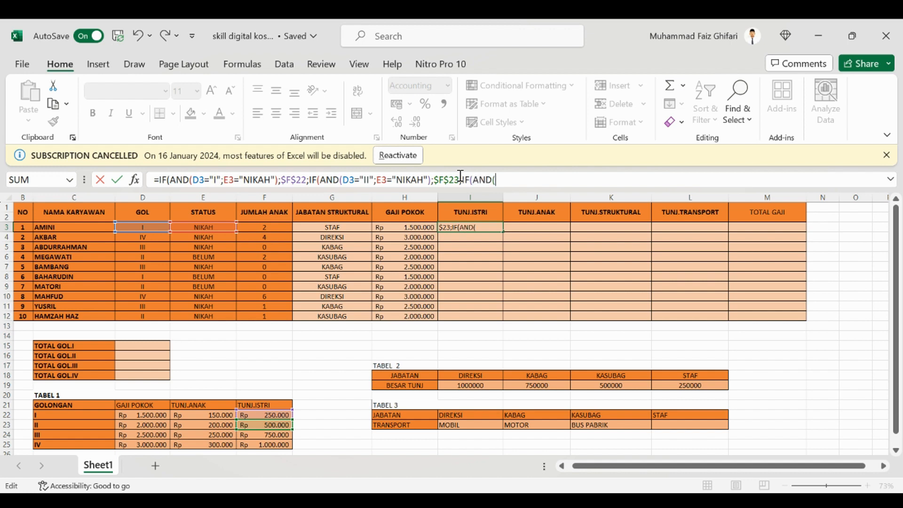
click(158, 228)
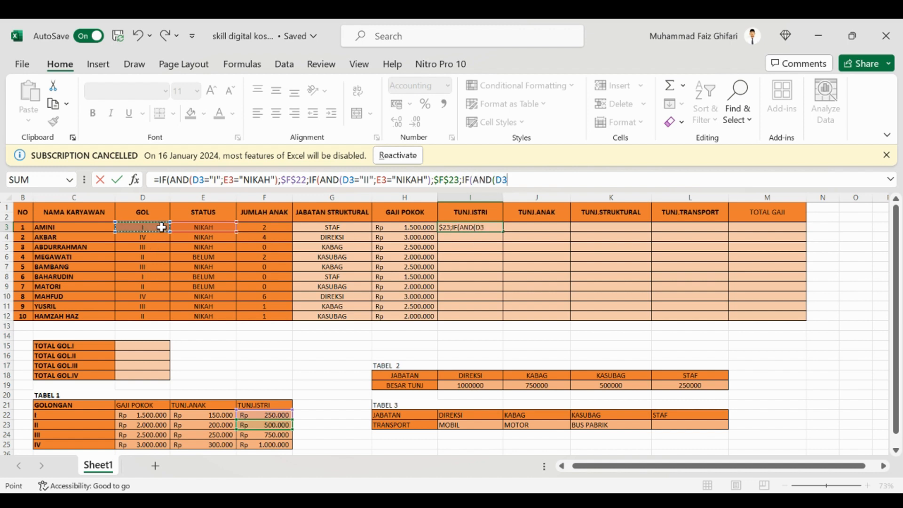
text(="III";)
click(186, 229)
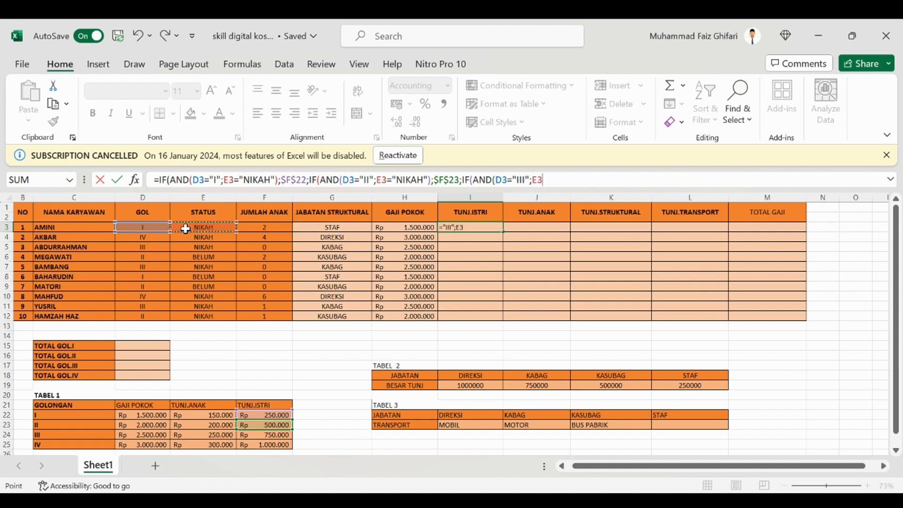
text("NIKAH)
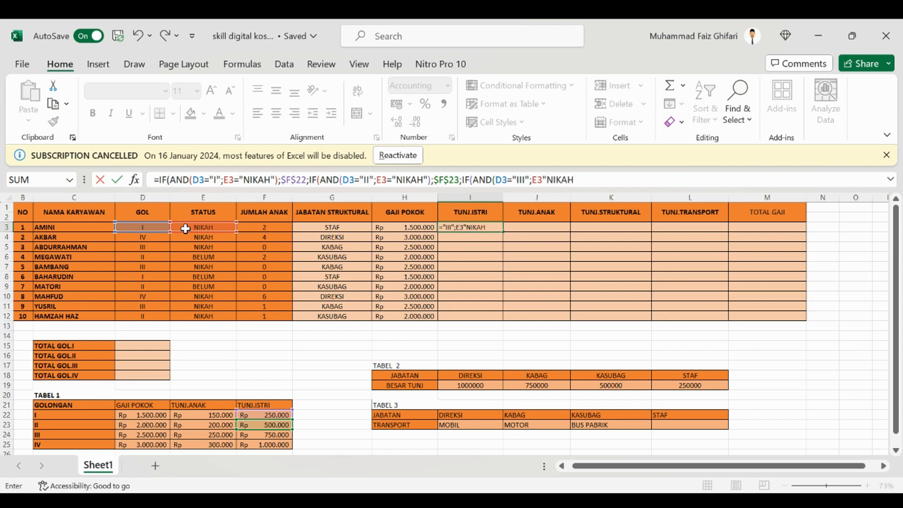
text(")
click(543, 181)
text(=)
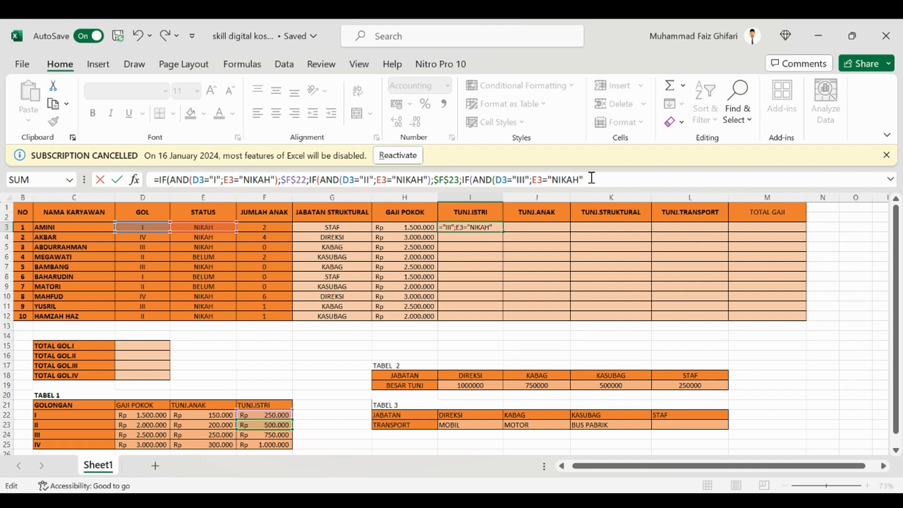
text();)
- Have the third IF of the I3 formula return the absolute reference $F$24
click(257, 436)
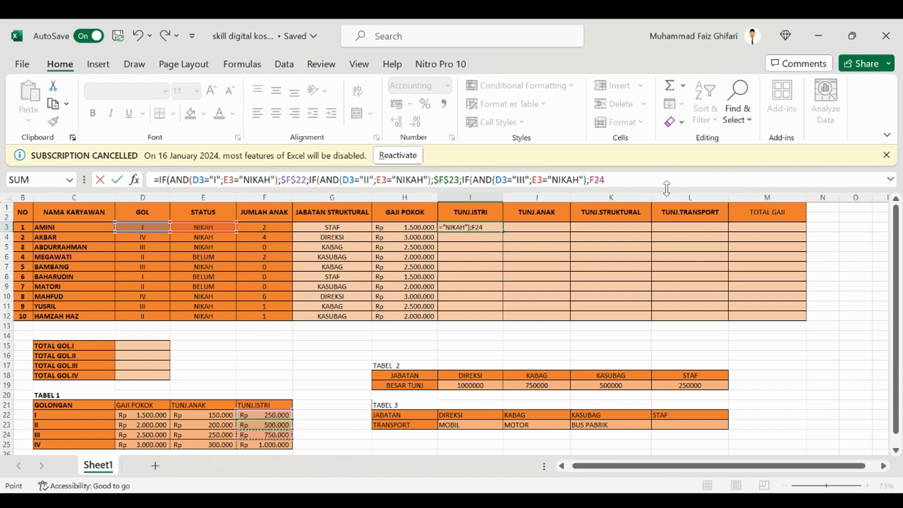
click(595, 180)
key(F4)
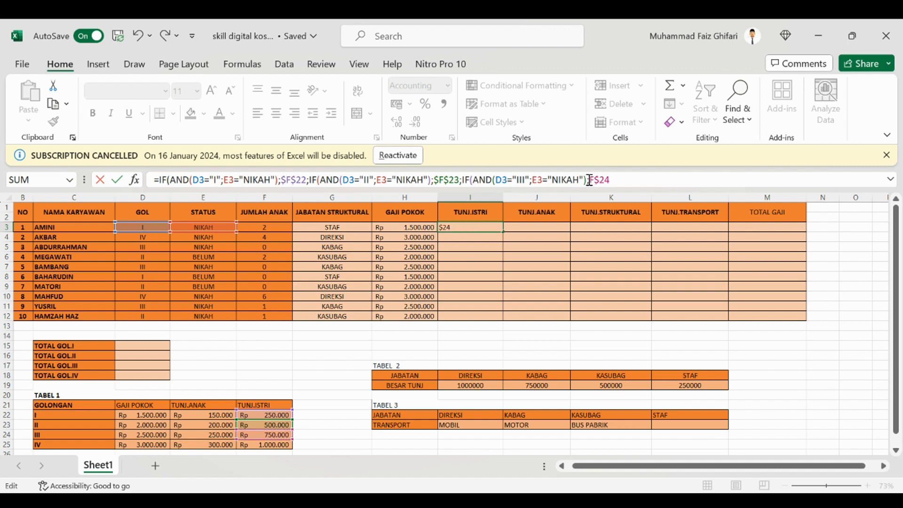
click(589, 180)
- Append a fourth nested IF to the I3 formula with an AND testing D3="IV" and E3="NIKAH"
key(End)
text(;IF(ANS)
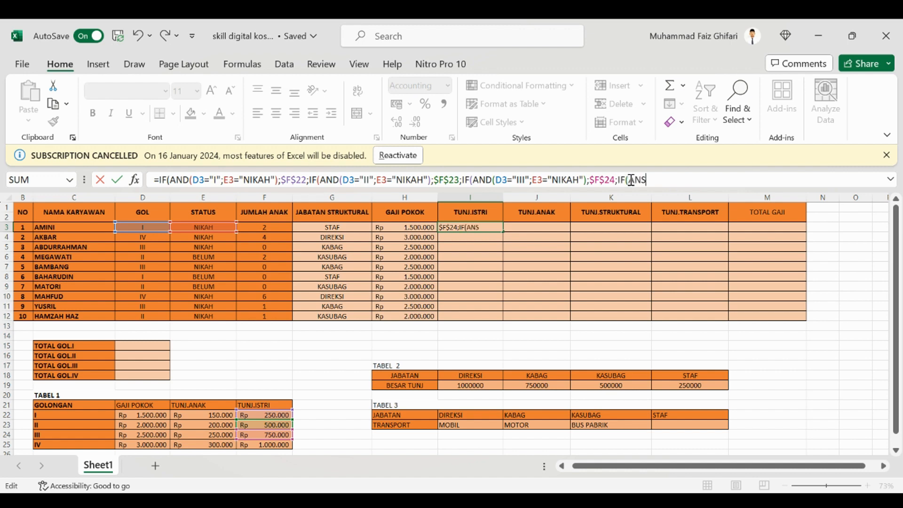
key(BackSpace)
text(D()
click(154, 226)
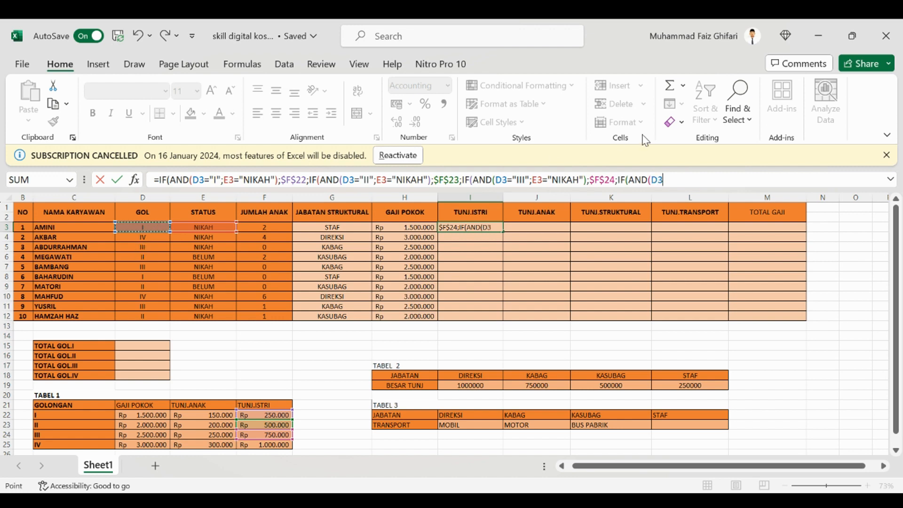
text(="IV")
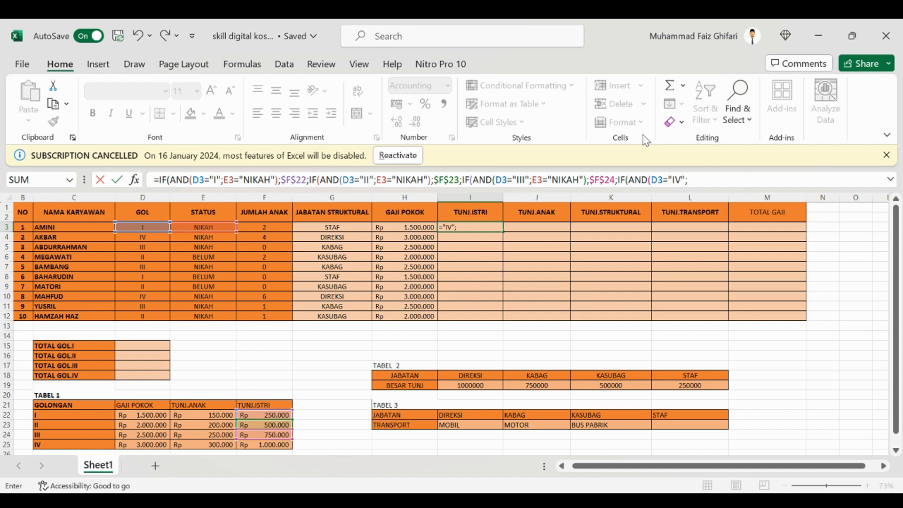
text(;)
click(228, 228)
text(="NIKAH")
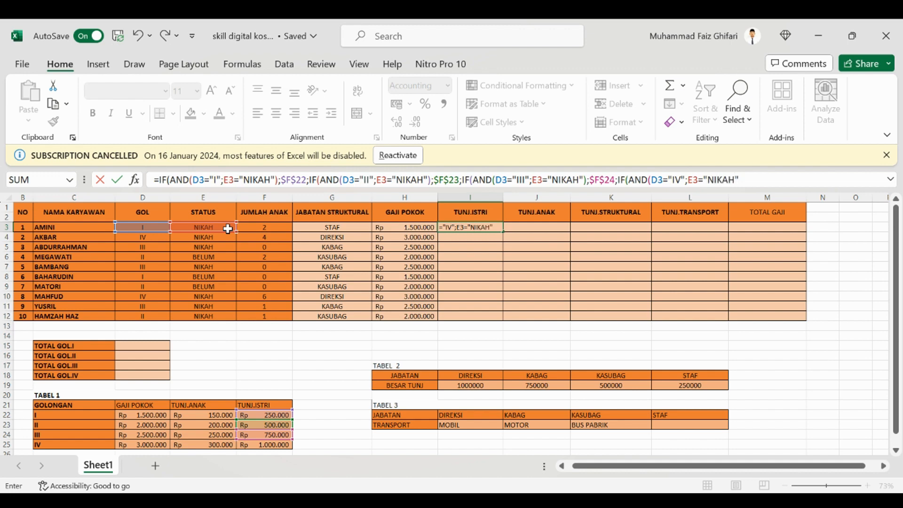
key(Return)
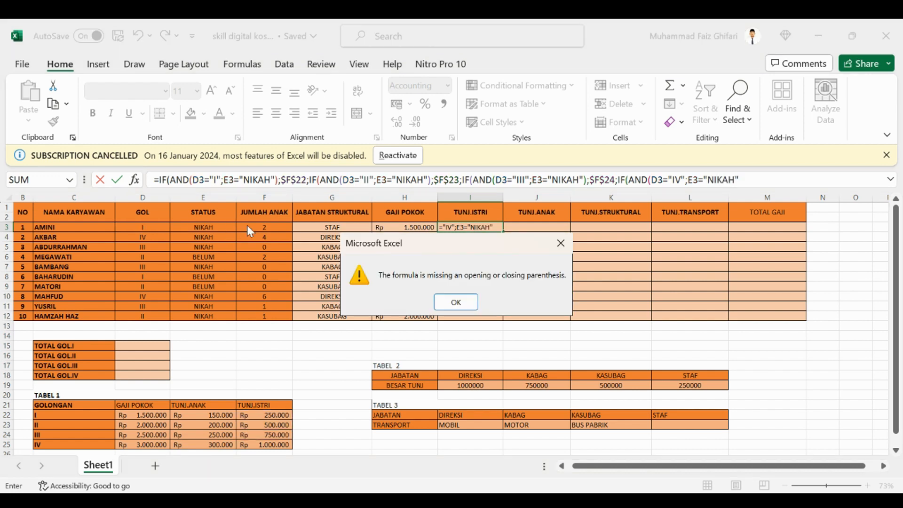
click(456, 302)
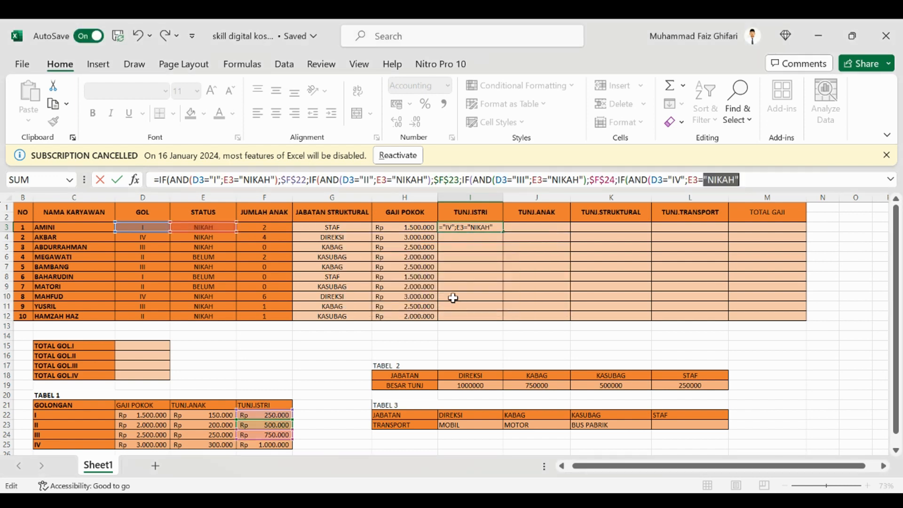
- Close the fourth AND condition in the I3 formula and return the absolute reference $F$25 for it
click(758, 174)
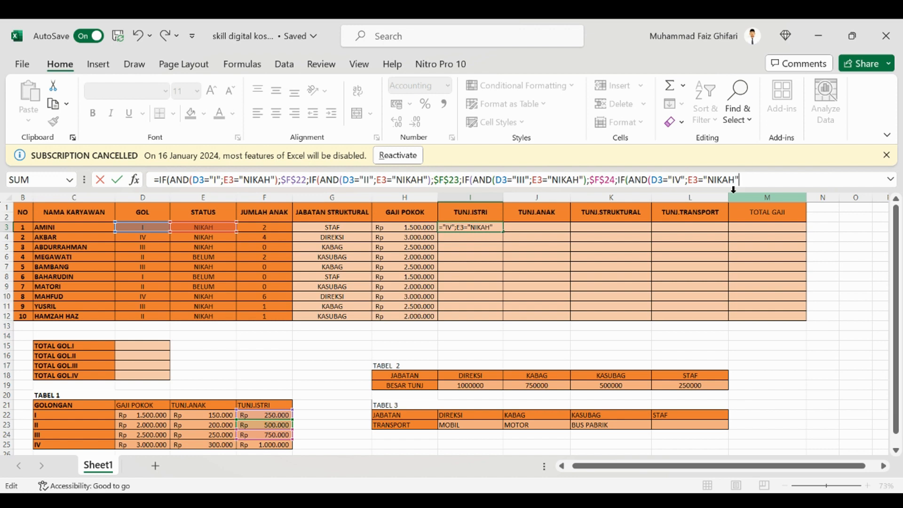
text())
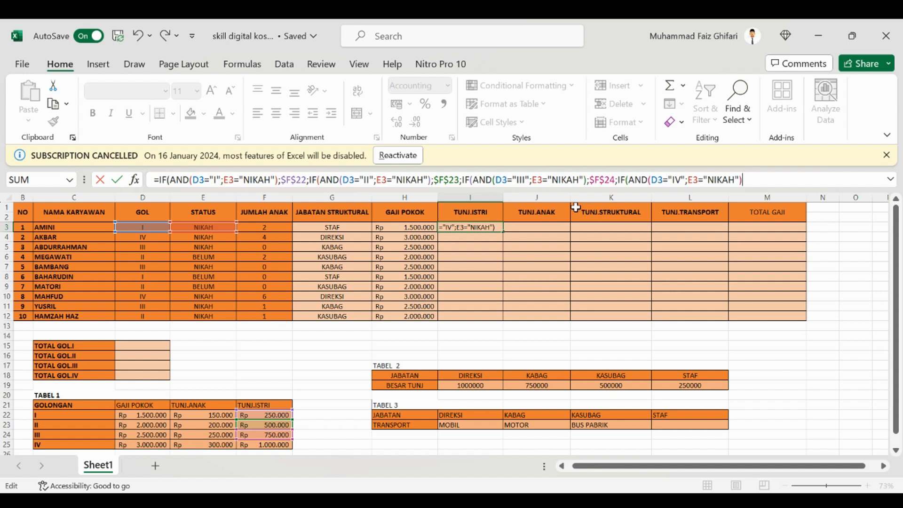
text(;)
click(253, 445)
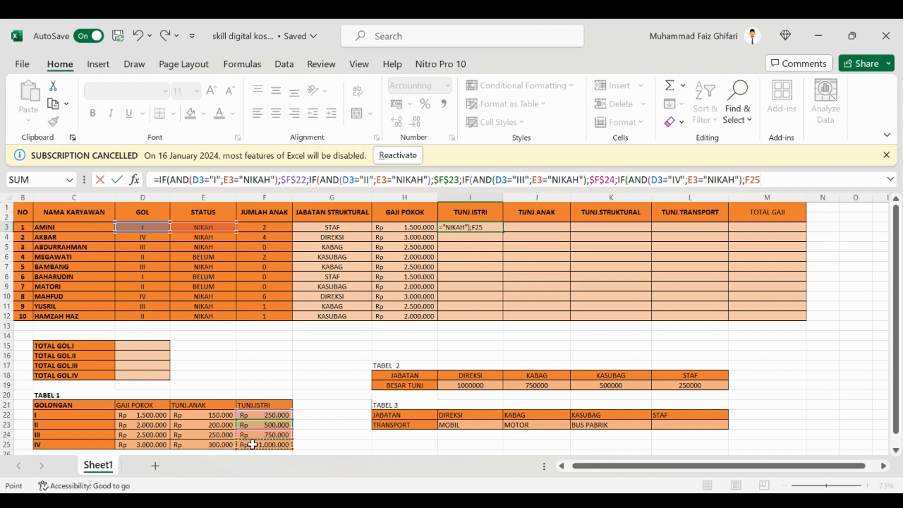
click(751, 180)
text($)
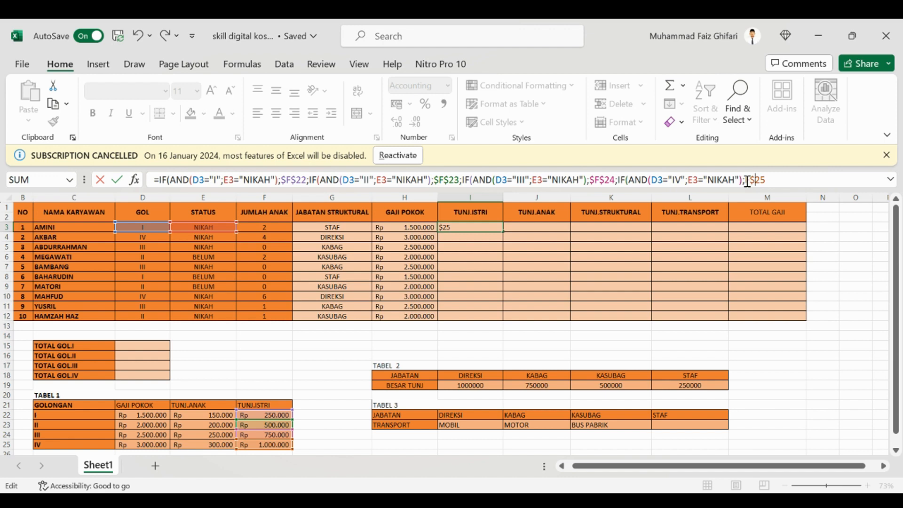
click(745, 181)
text($25;)
- Finish the I3 formula with 0 as the fallback value, close all IFs, and fill it down to I12
text(0))))
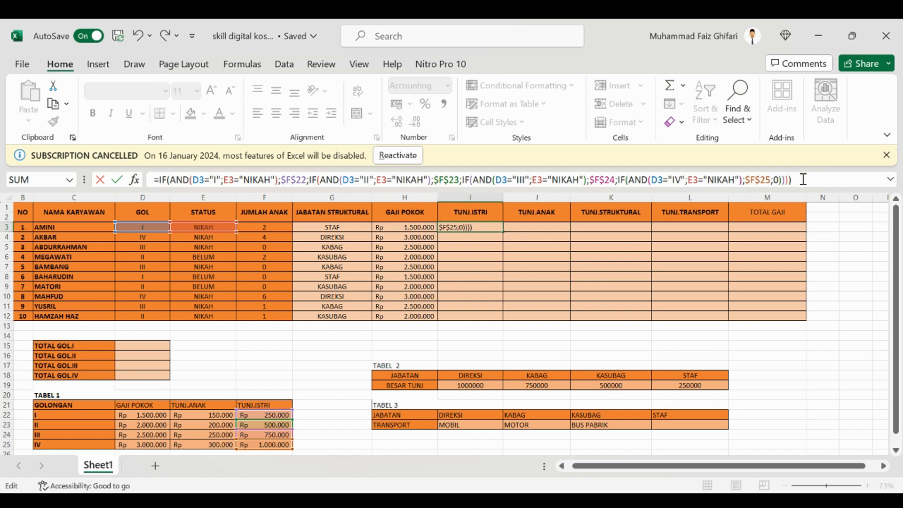
key(Return)
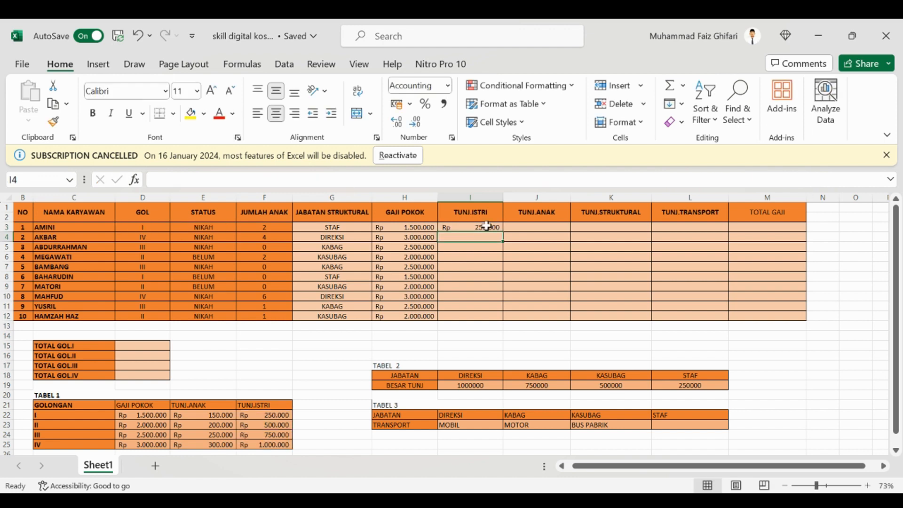
click(487, 226)
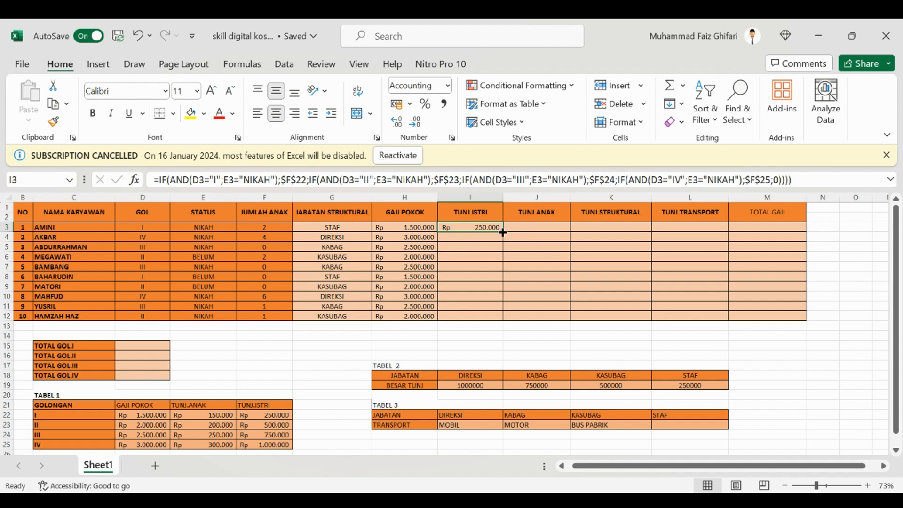
drag(503, 233, 494, 316)
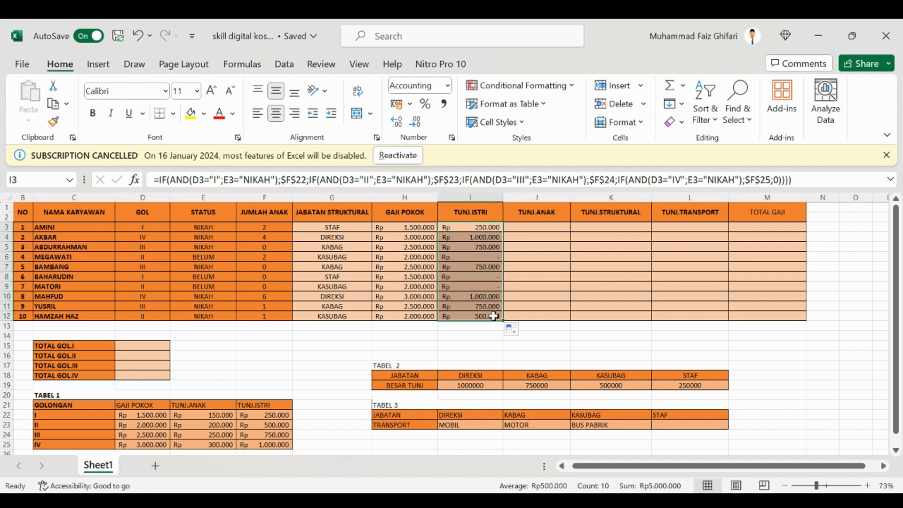
click(523, 265)
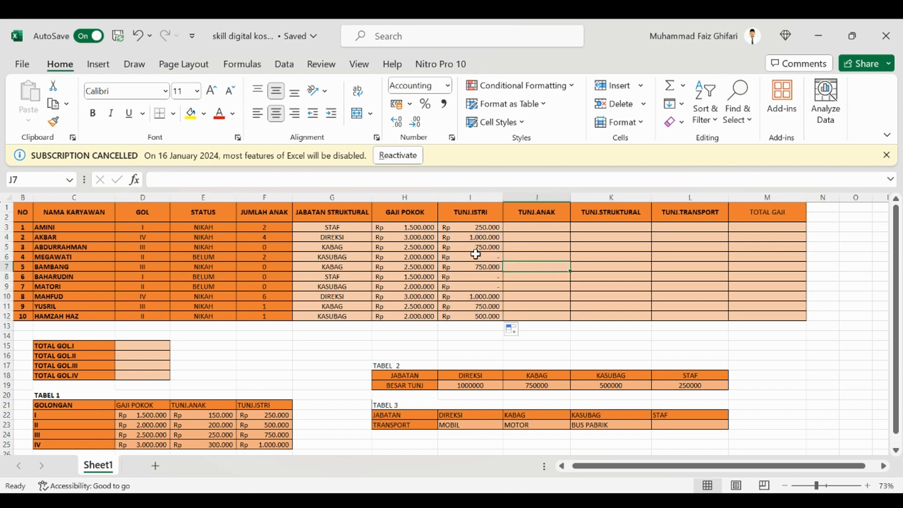
- Start the TUNJ.ANAK formula in J3 with an IF that contains an AND condition
click(476, 255)
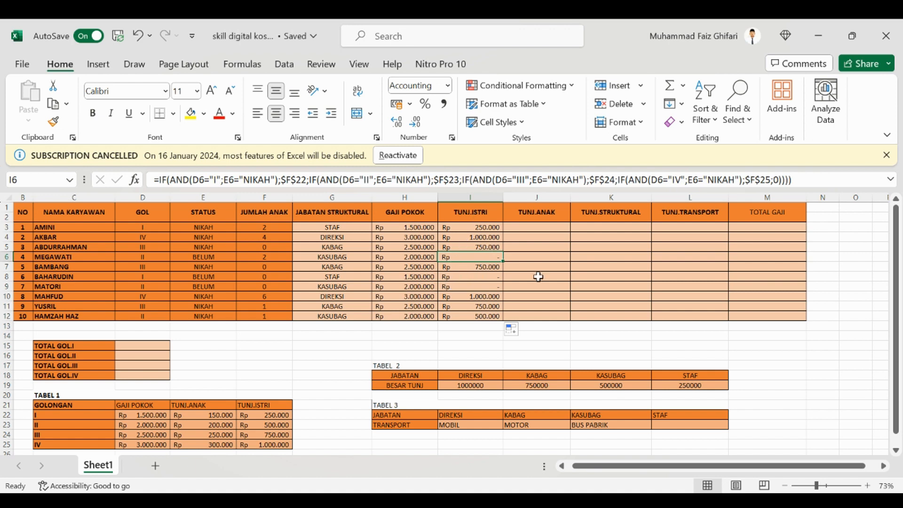
click(542, 226)
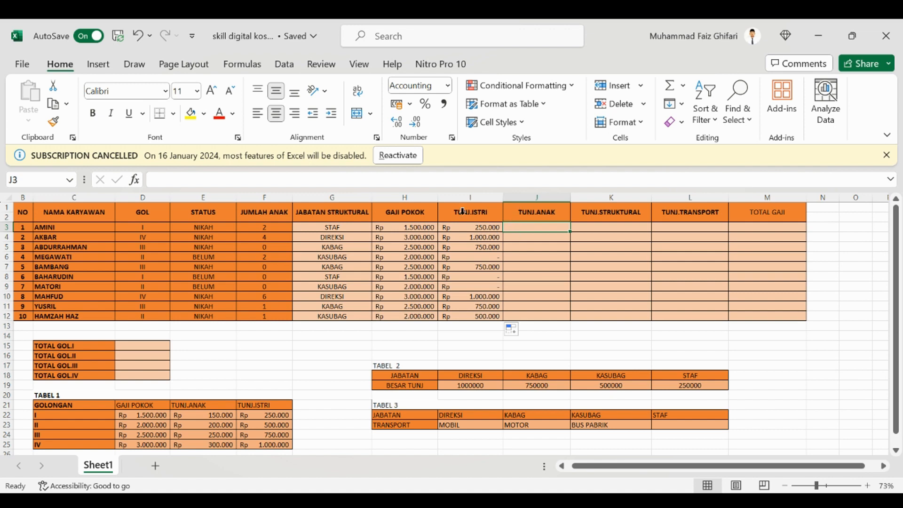
click(149, 178)
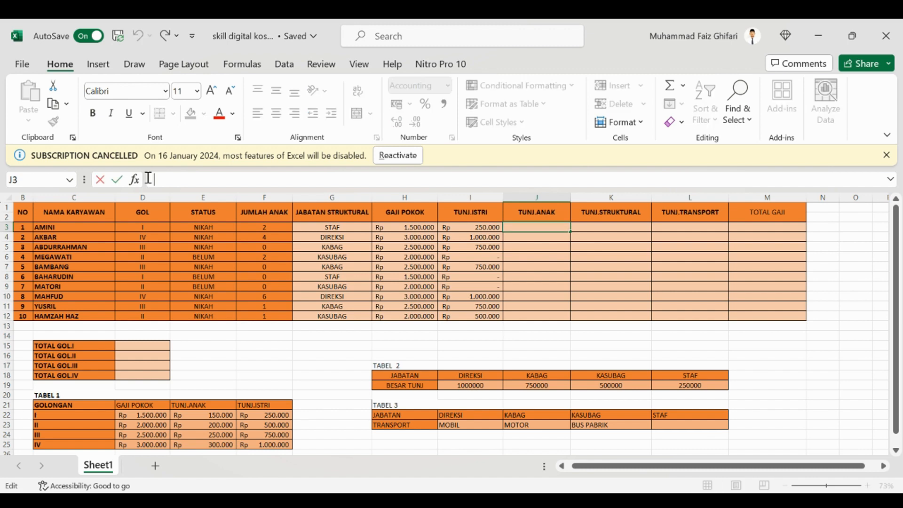
text(=)
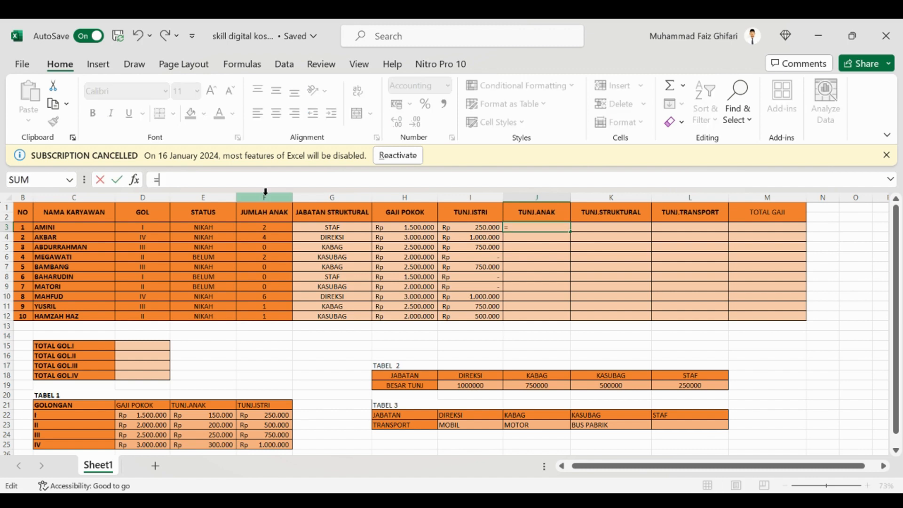
text(IF)
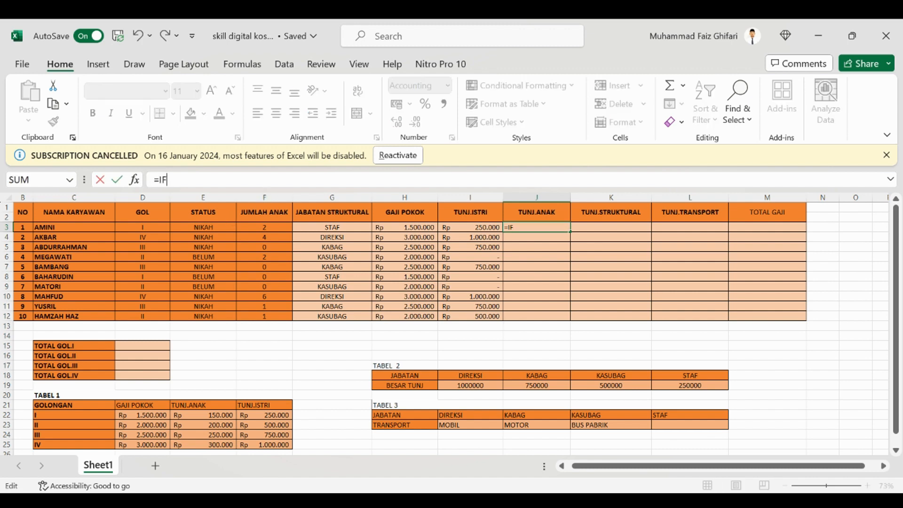
text((AND()
click(154, 226)
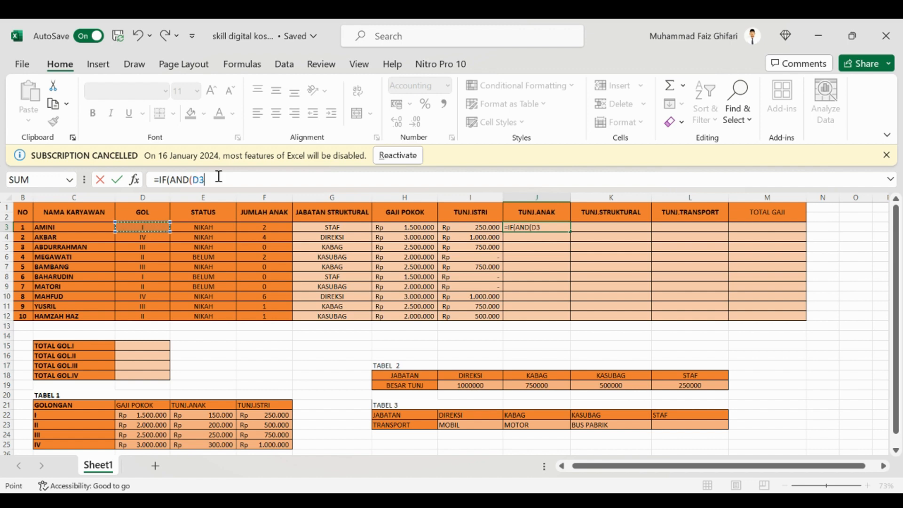
text(=)
key(BackSpace)
key(BackSpace)
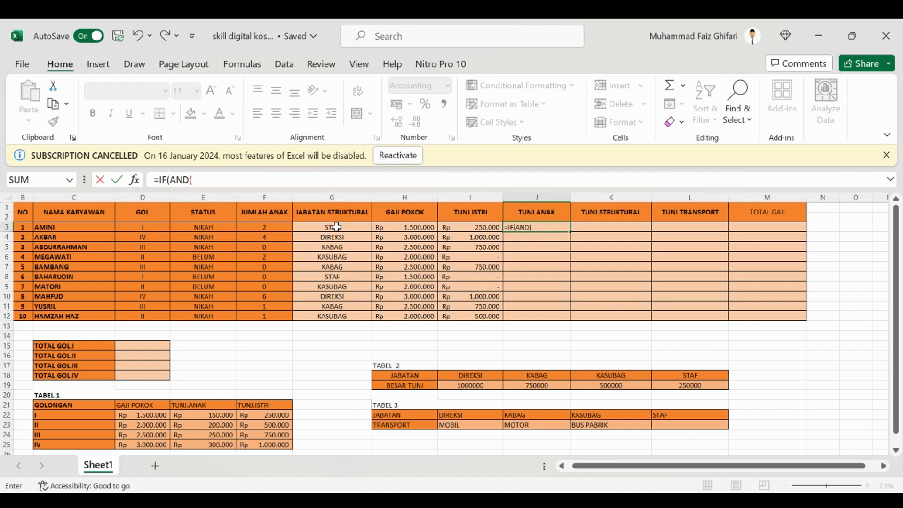
- Have the AND in the J3 formula test F3<=3 and E3="NIKAH"
click(268, 227)
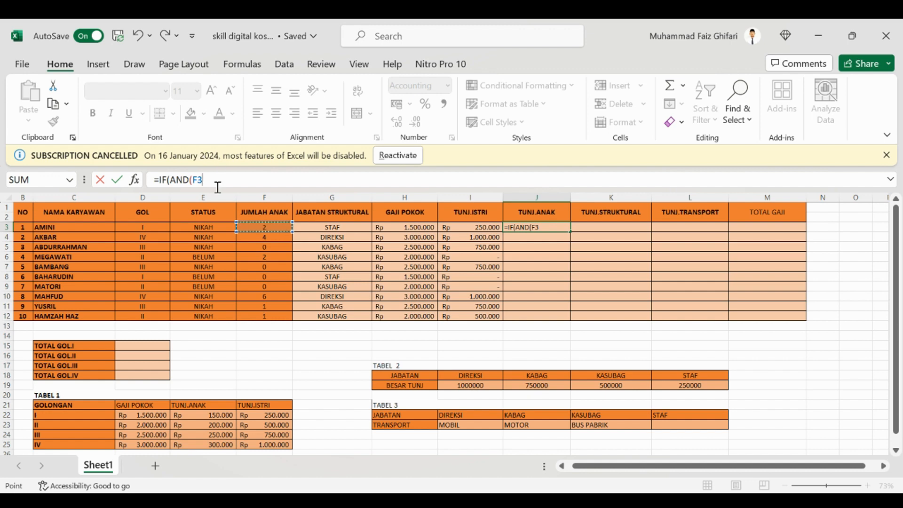
text(<=3;)
click(207, 227)
text(=)
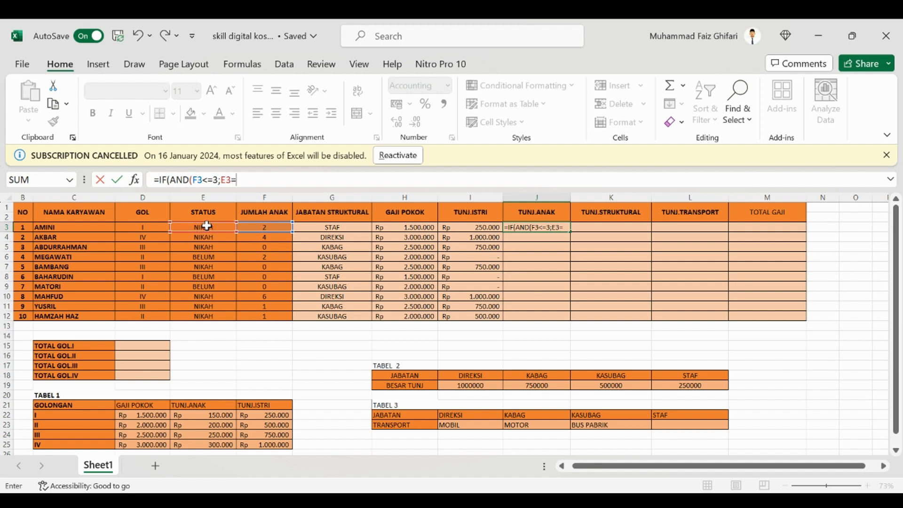
text("NIKAH")
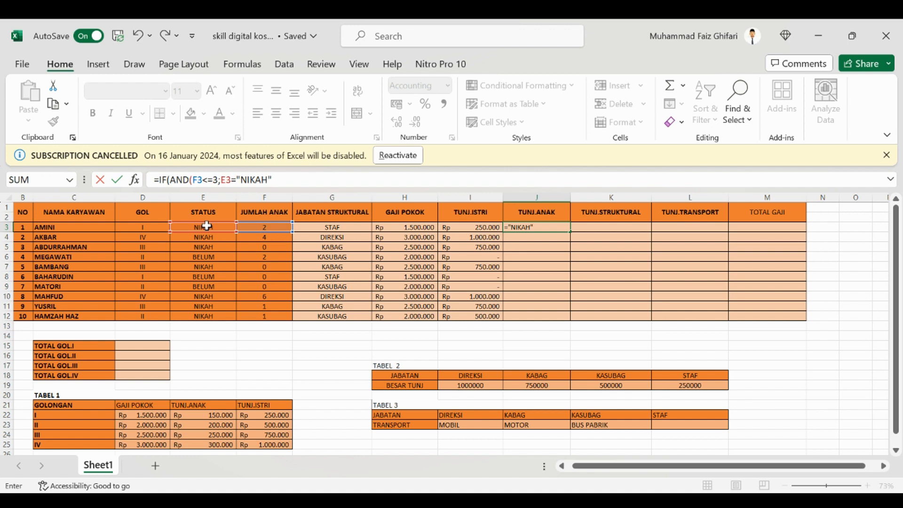
text())
- Return F3 multiplied by a VLOOKUP of D3 in the range C22:F25 for the first condition in J3
click(260, 227)
text(*)
text(VKOO)
key(BackSpace)
key(BackSpace)
key(BackSpace)
text(LOO)
key(Tab)
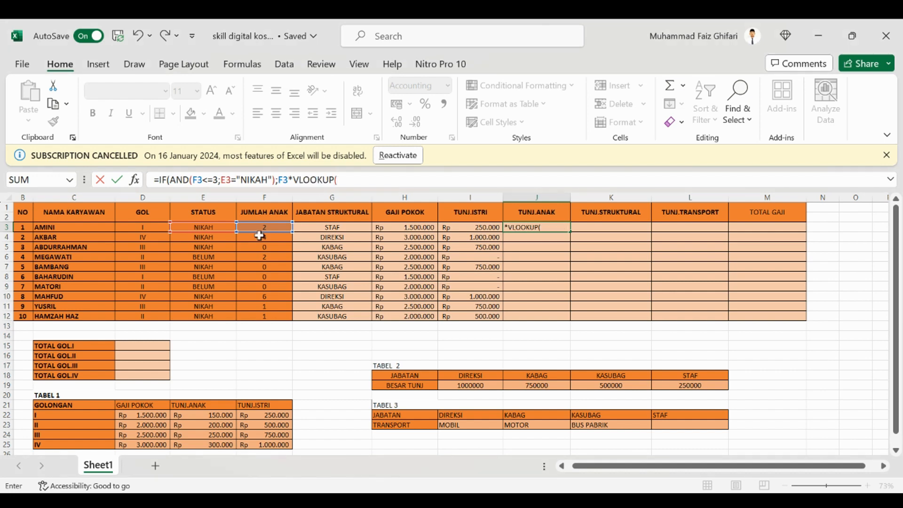
click(144, 226)
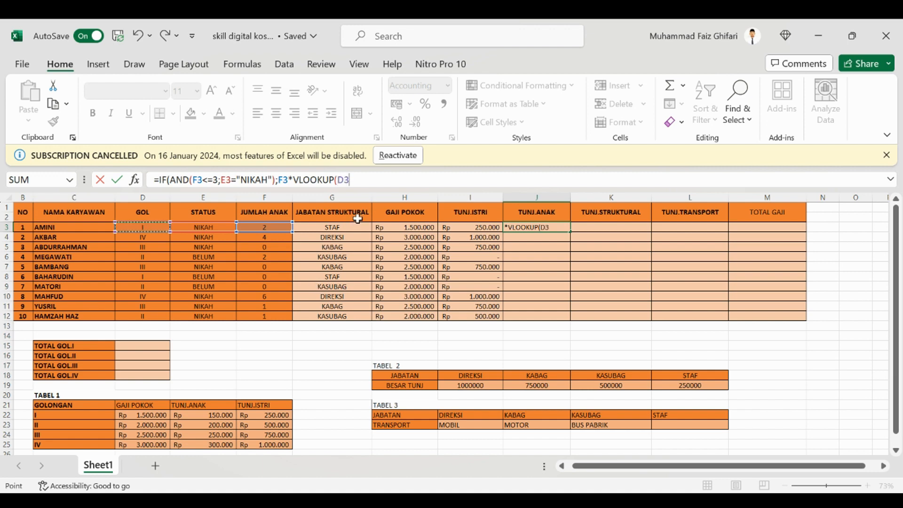
text(;)
drag(87, 415, 265, 443)
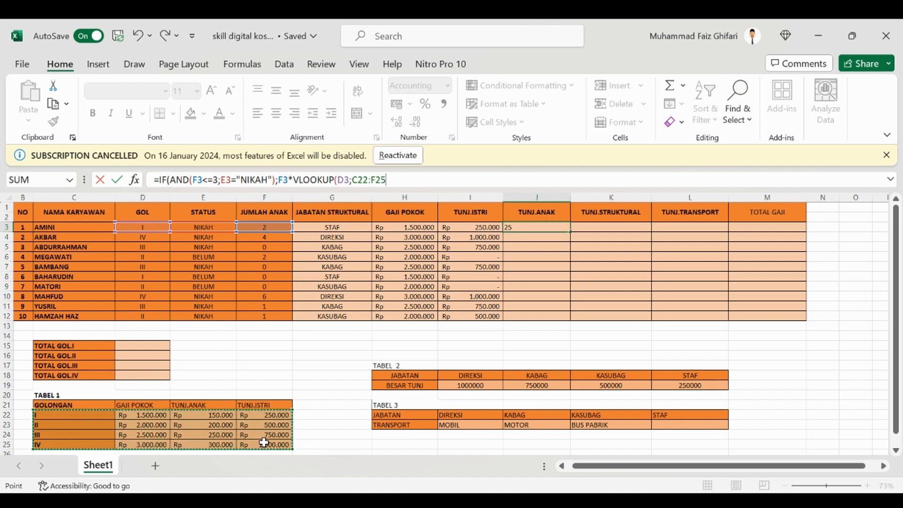
- Make the first lookup range absolute as $C$22:$F$25 and complete that VLOOKUP with column 3 and match type 0
click(359, 181)
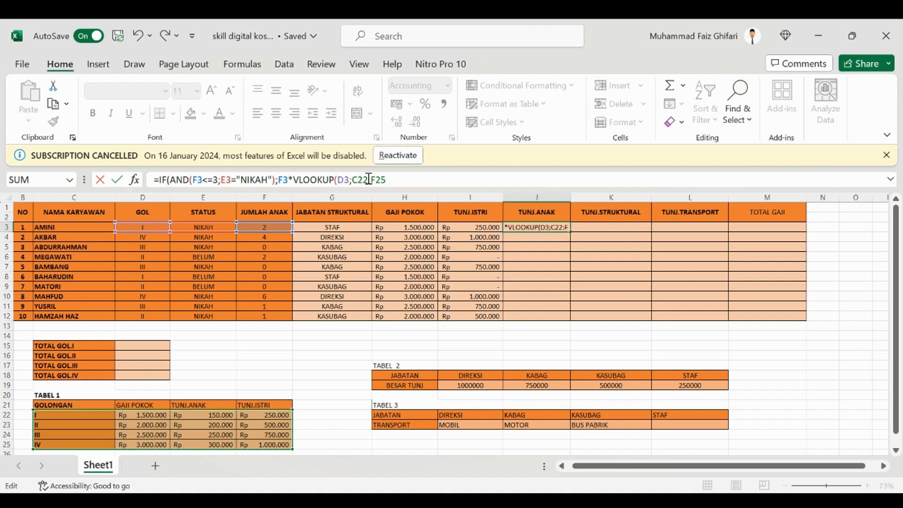
text($)
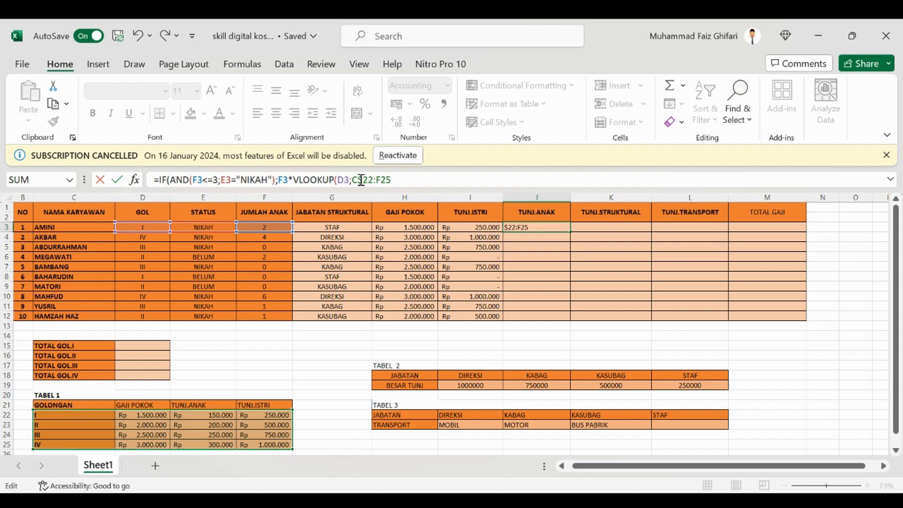
click(352, 181)
text($)
click(382, 180)
text($)
click(391, 180)
text($F$25;3;0)
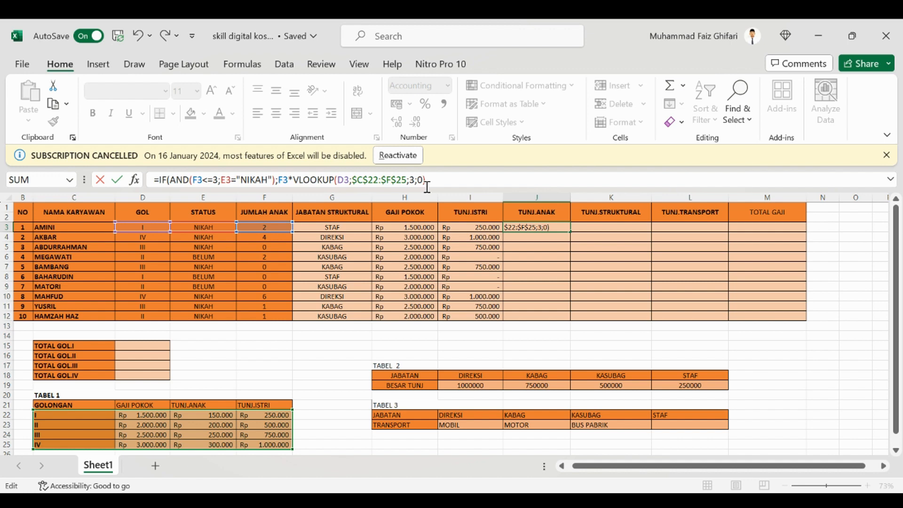
- Append a second IF to the J3 formula testing E3="BELUM"
text(IF()
click(221, 228)
text(="BELUM)
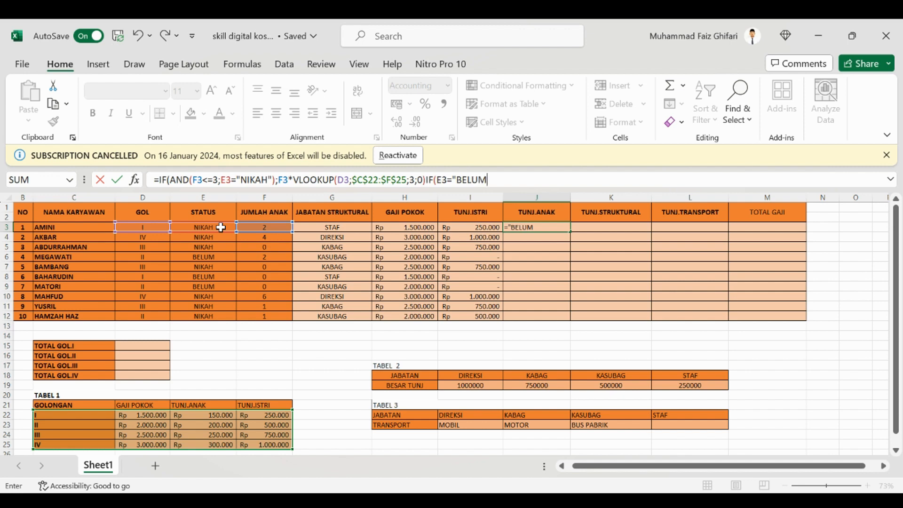
text(";)
- Return F3 multiplied by a VLOOKUP of D3 in C22:F25 when the BELUM condition is true
click(269, 227)
text(*VLOOKUP()
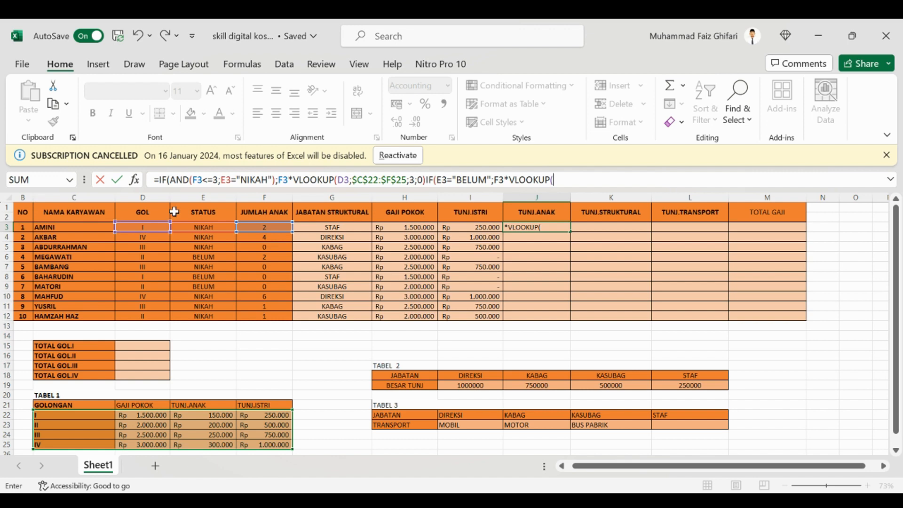
click(154, 226)
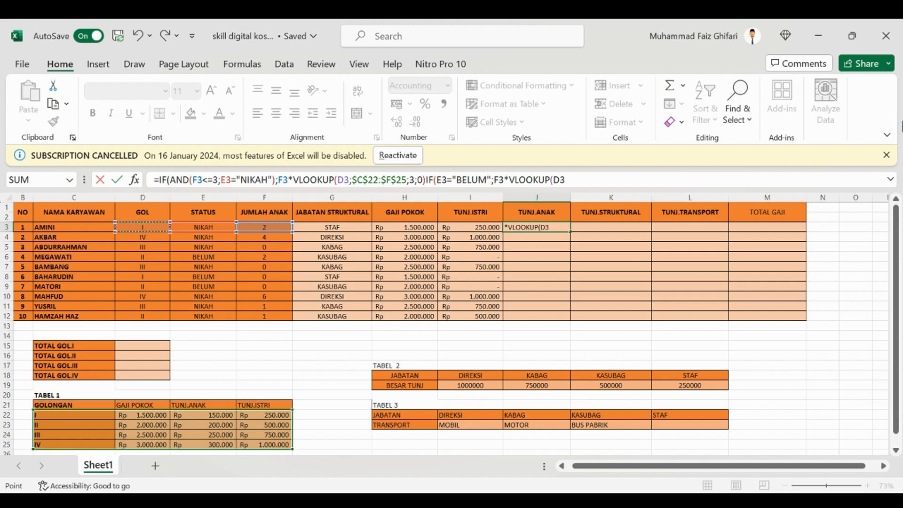
text(;)
drag(57, 415, 257, 445)
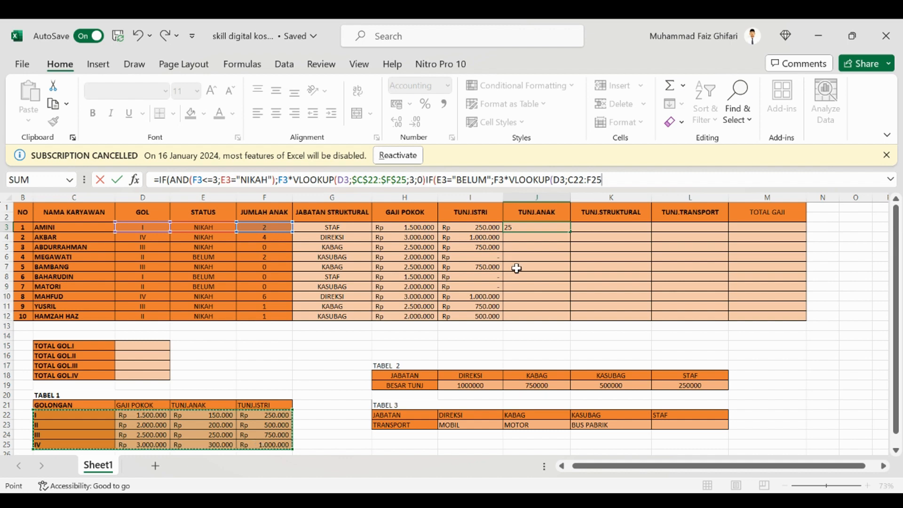
- Lock the second lookup range as $C$22:$F$25 and close that VLOOKUP with column 3 and match type 0
click(575, 179)
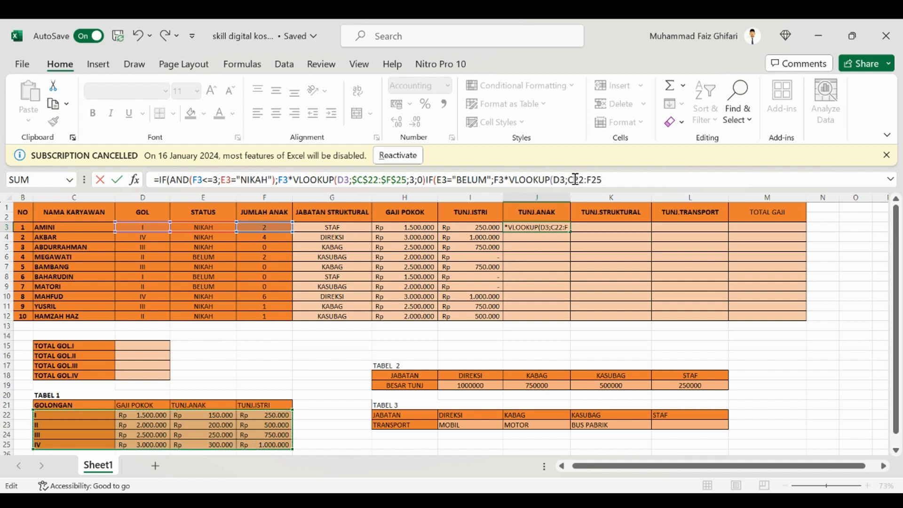
text($C$)
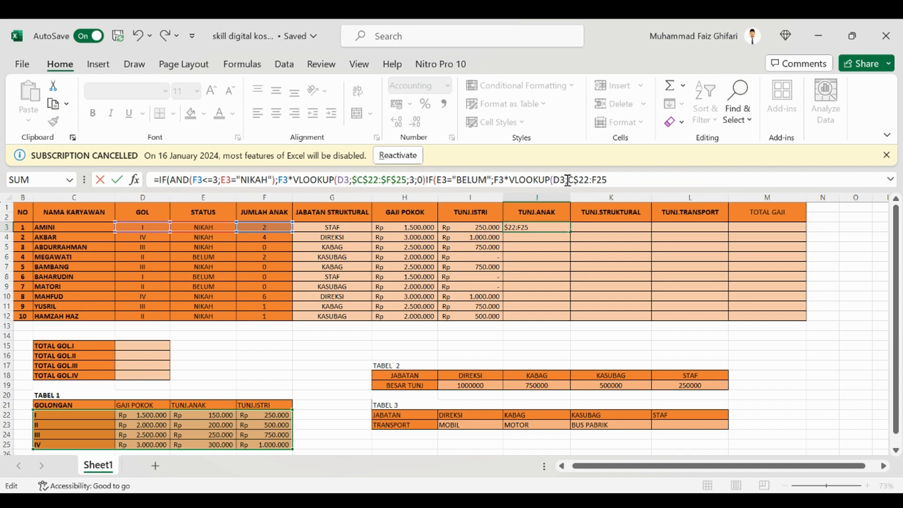
click(568, 180)
text($)
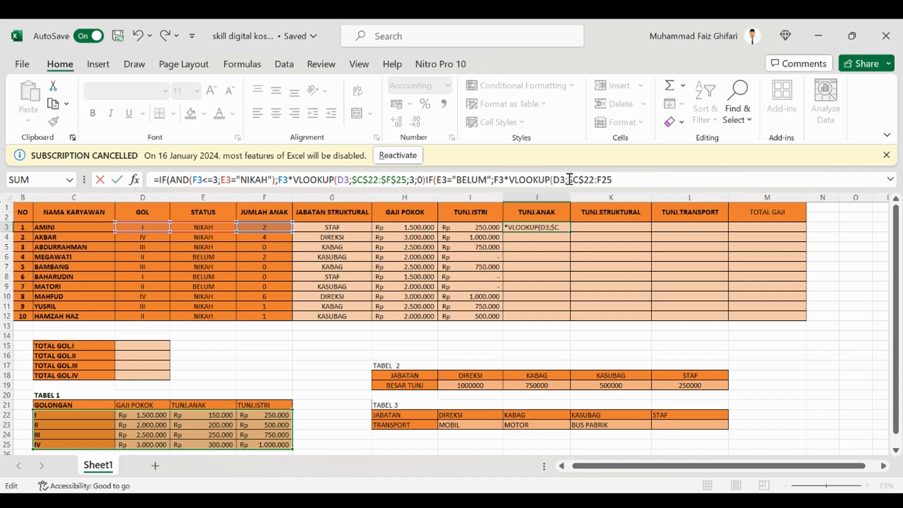
click(599, 178)
text($)
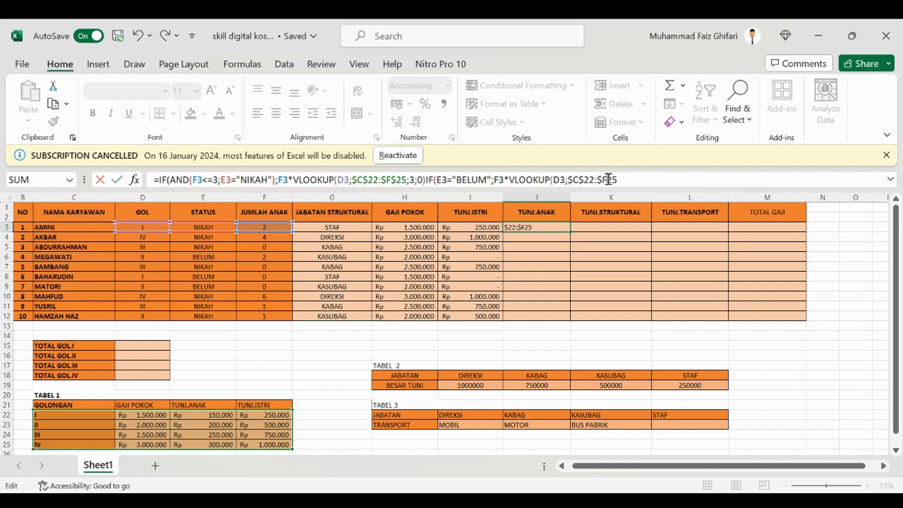
click(609, 179)
text($25;3;0))
- Add 4 multiplied by a VLOOKUP of D3 in C22:F25 as the fallback result in J3
text(;4)
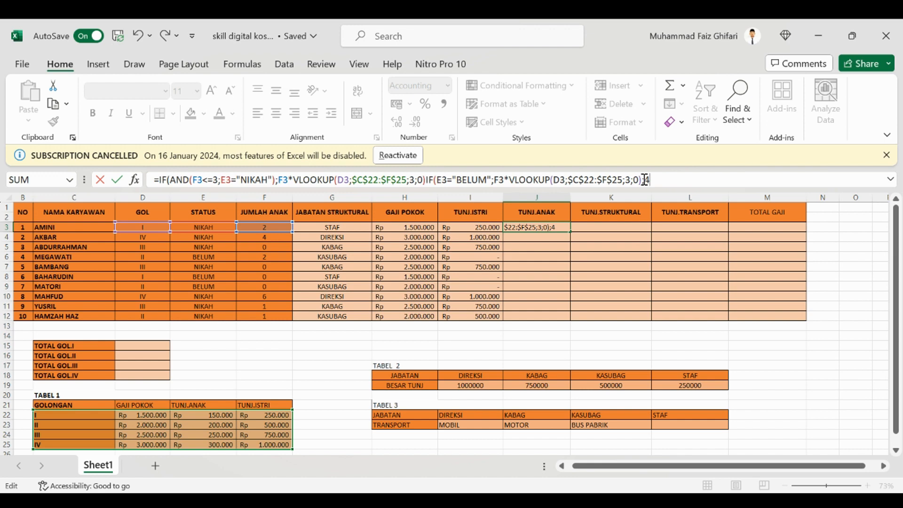
text(*VLOO)
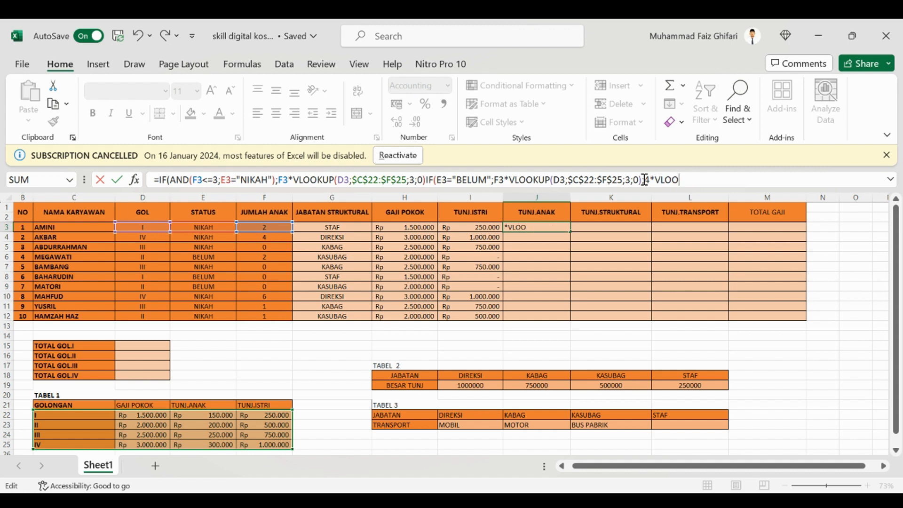
text(KUP()
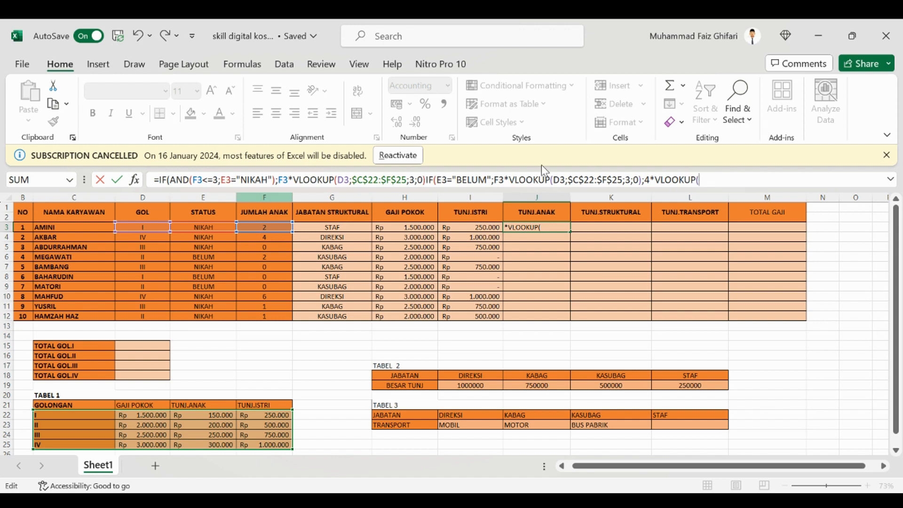
click(159, 227)
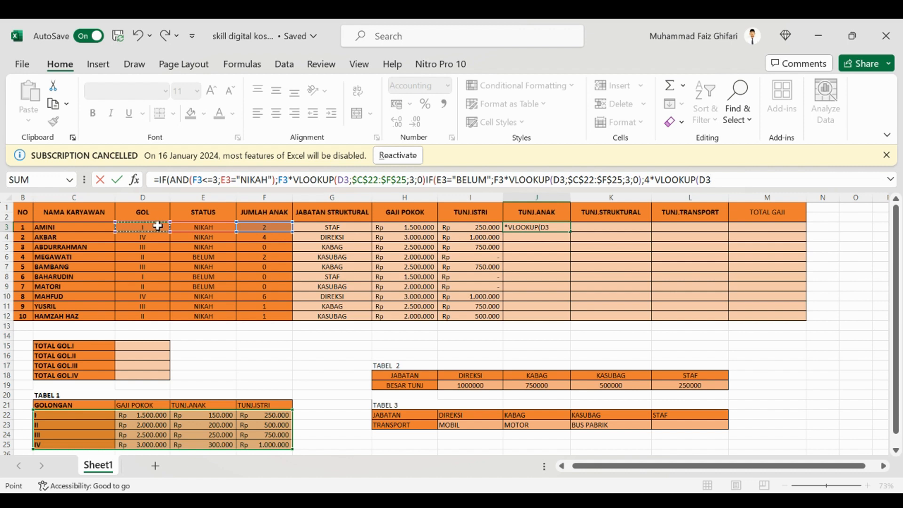
text(;)
drag(73, 418, 261, 445)
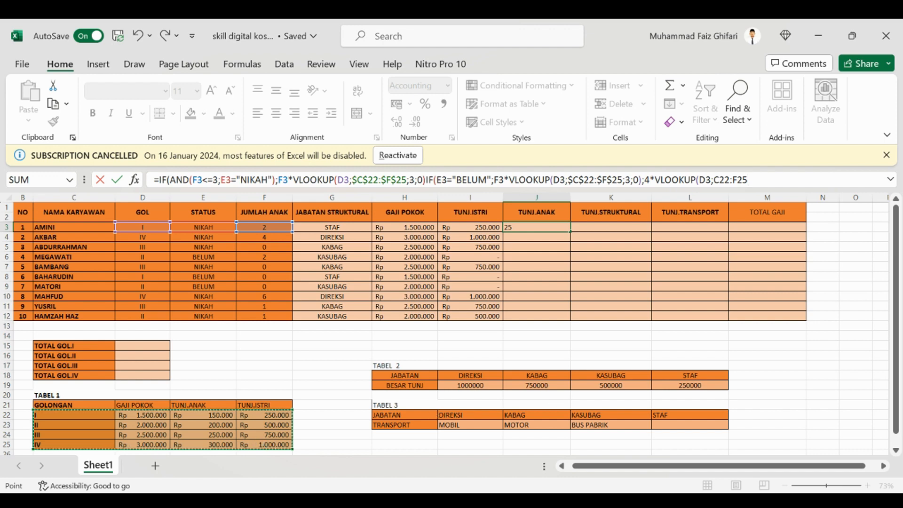
- Make the fallback VLOOKUP's range absolute as $C$22:$F$25
click(716, 179)
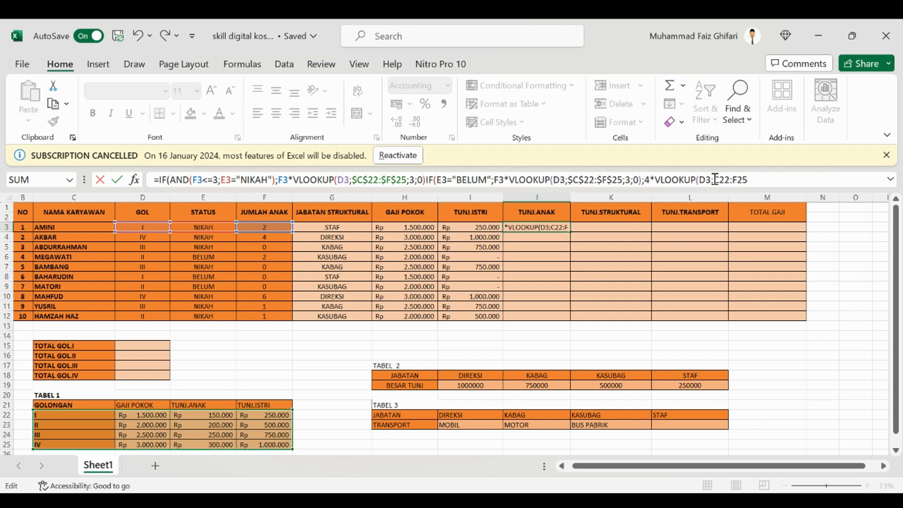
text($C)
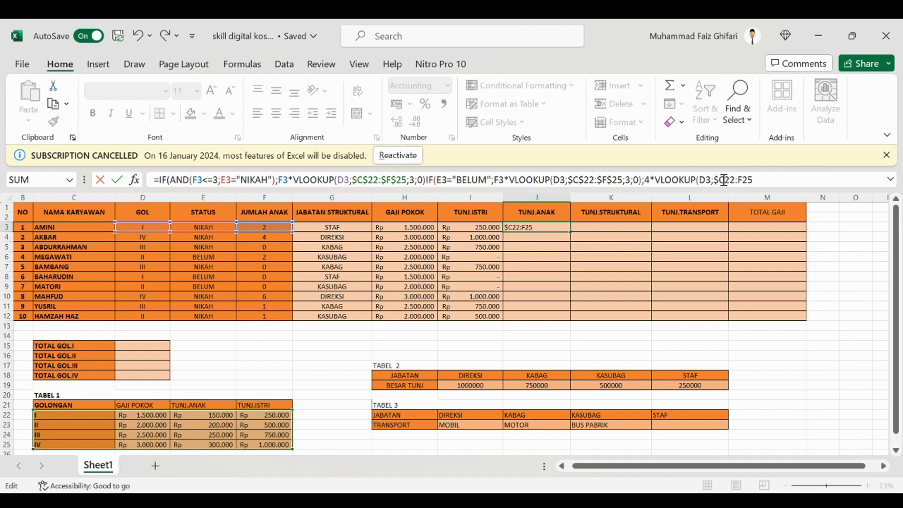
text($)
click(743, 180)
text($)
click(755, 180)
text($25)
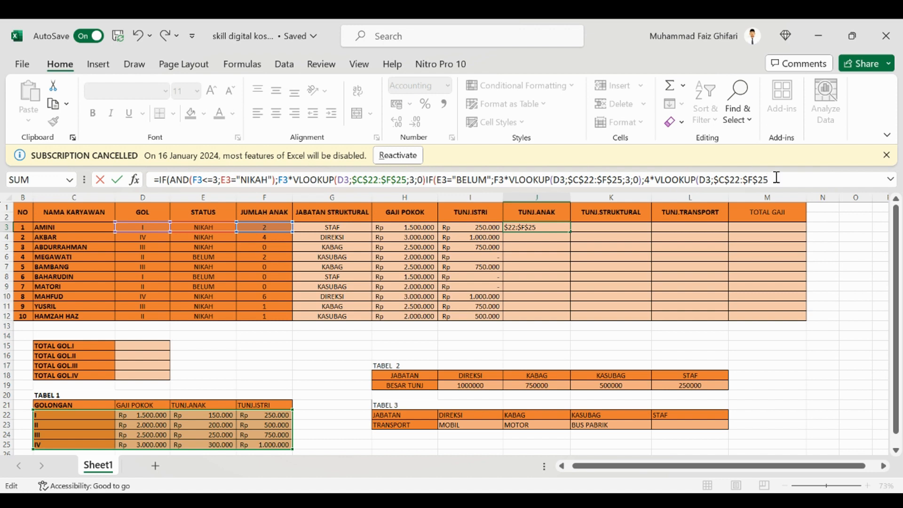
- Finish the J3 formula with column 3 and match type 0, close all functions, and separate the second IF with a semicolon
text(;3;0))
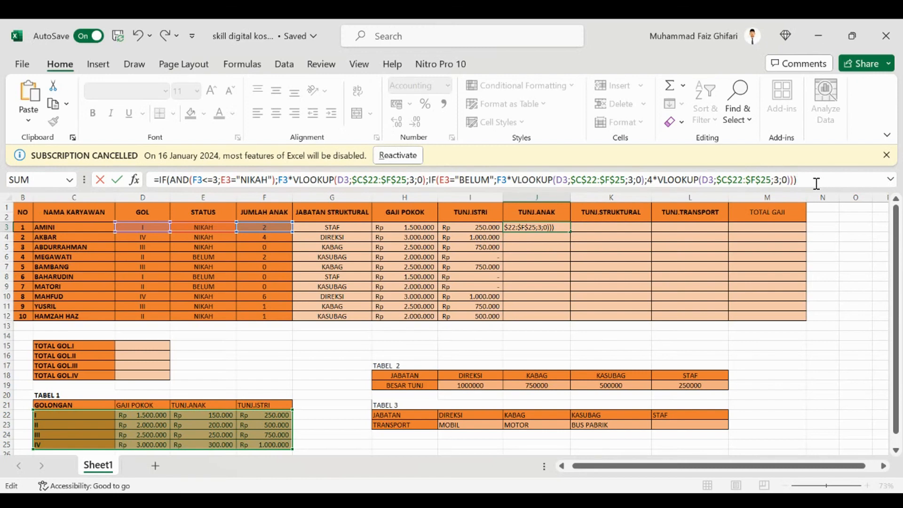
key(Return)
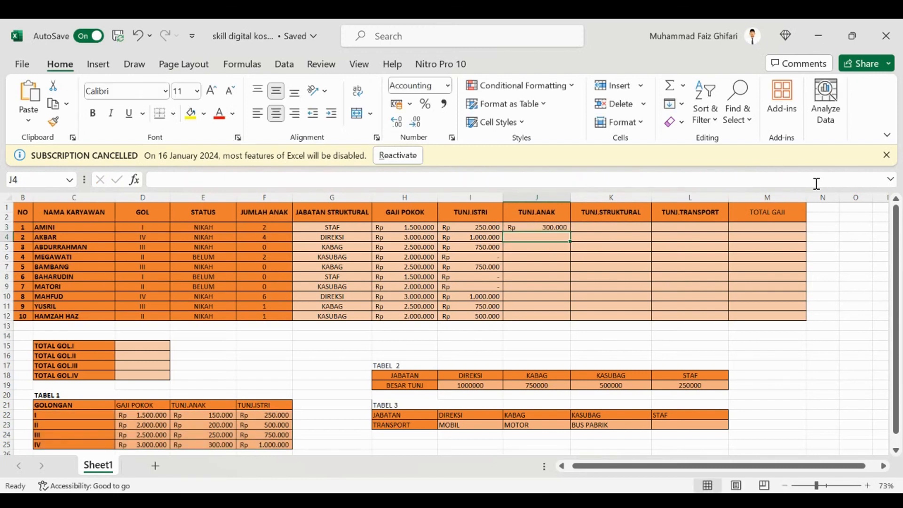
click(556, 227)
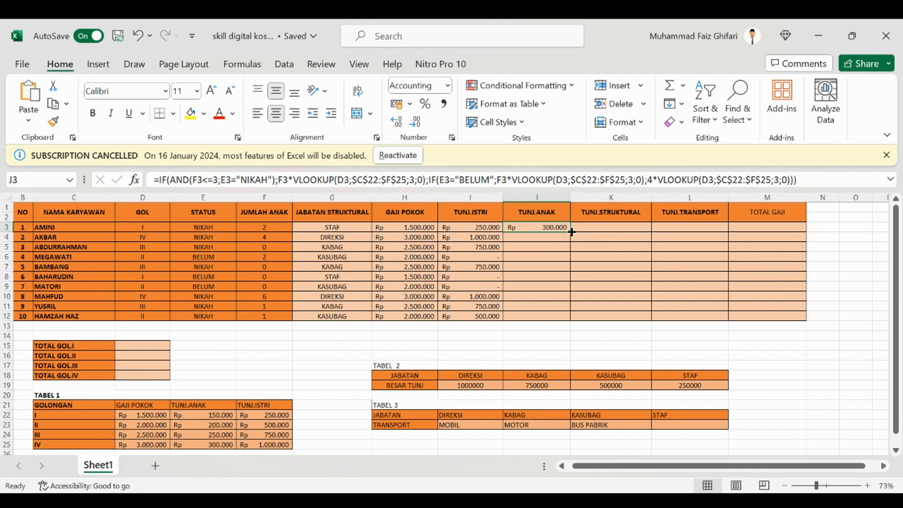
- Fill the TUNJ.ANAK formula from J3 down through J12 for all ten employees
drag(571, 231, 560, 320)
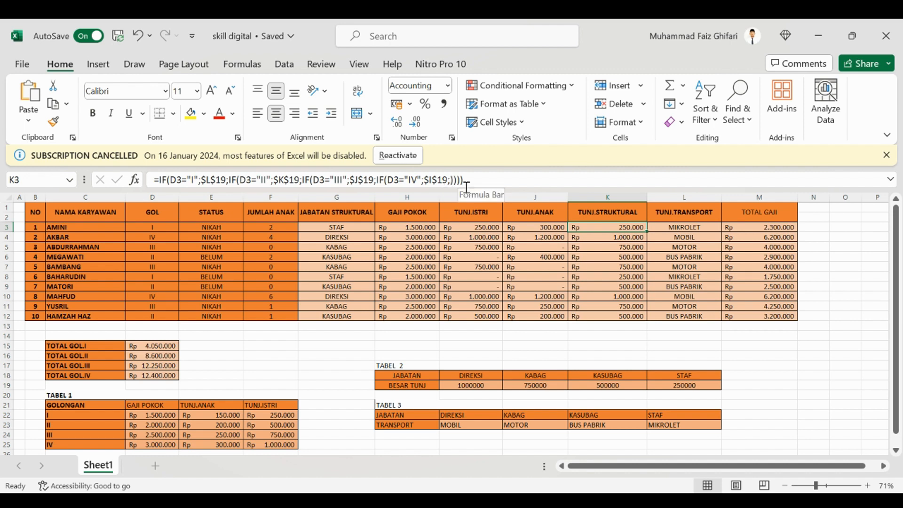
- Examine the nested IF formula in K3 of TUNJ.STRUKTURAL and the TABEL 2 cells it references
click(474, 177)
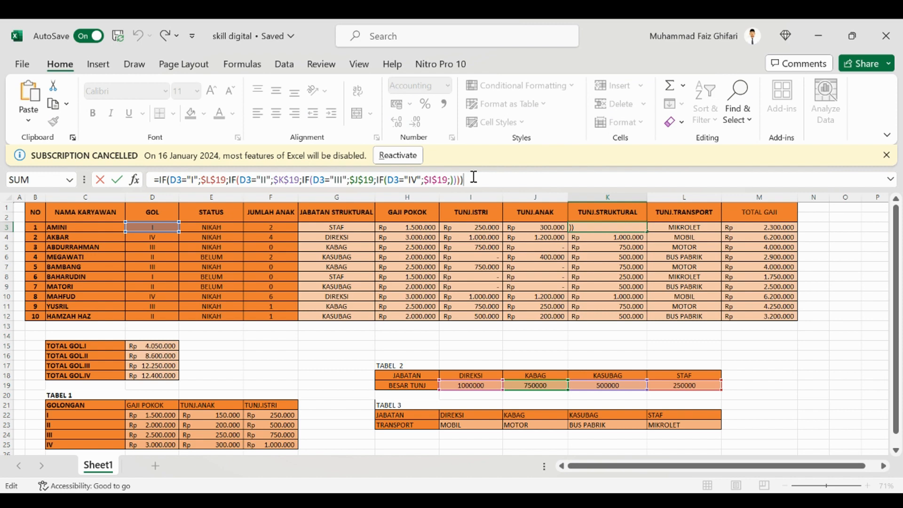
key(Return)
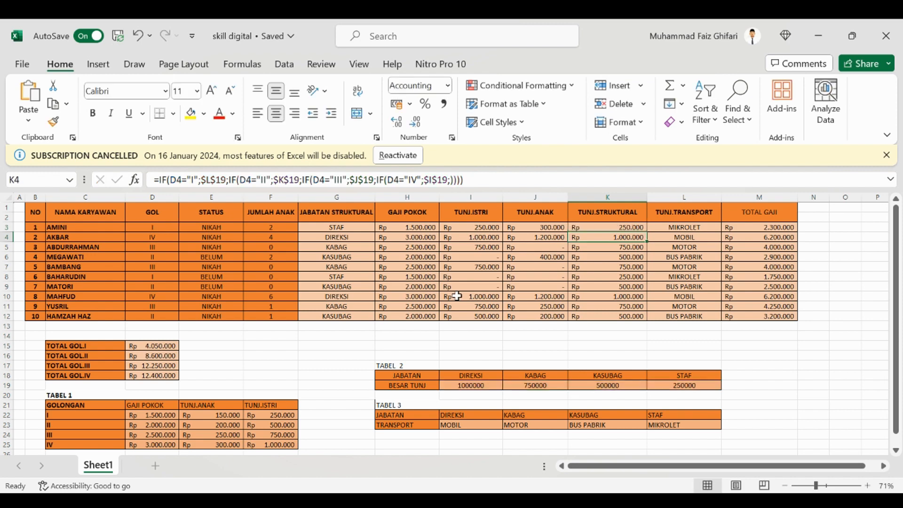
click(617, 229)
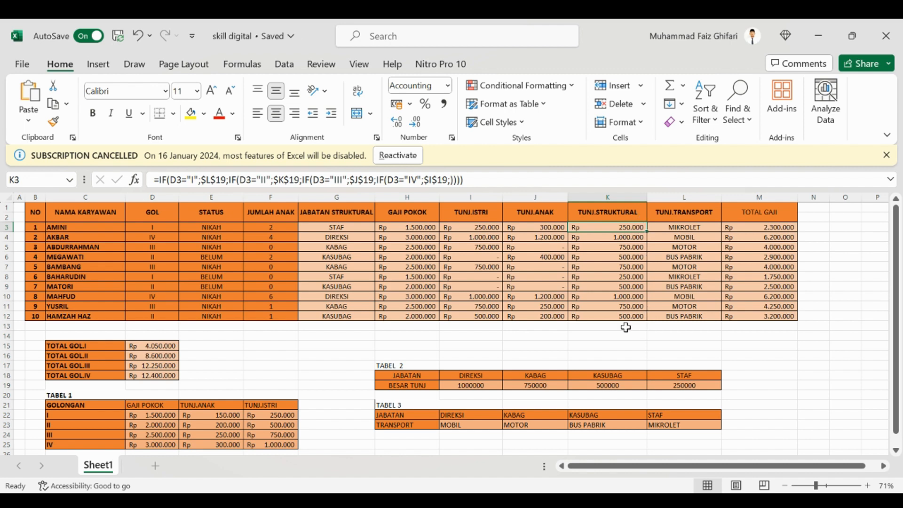
- Examine the nested IF formula in L3 of TUNJ.TRANSPORT and the TABEL 3 cells it references
click(672, 226)
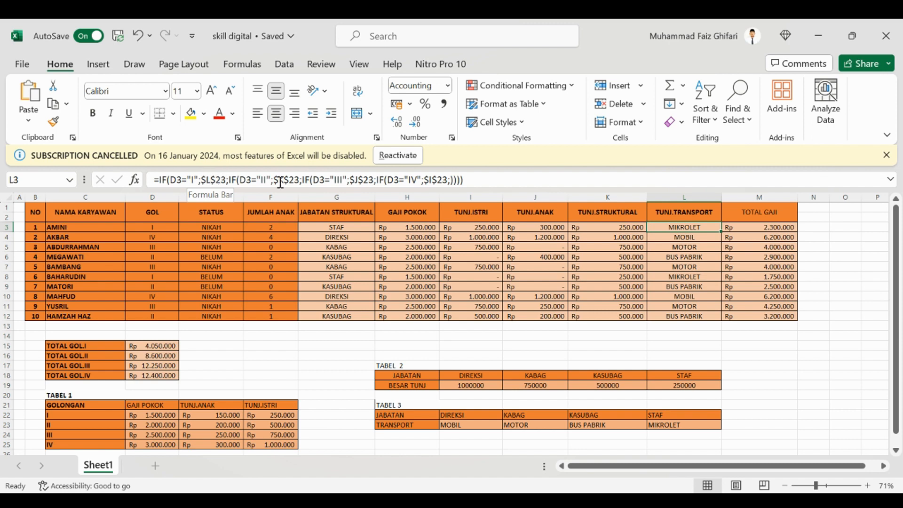
click(226, 180)
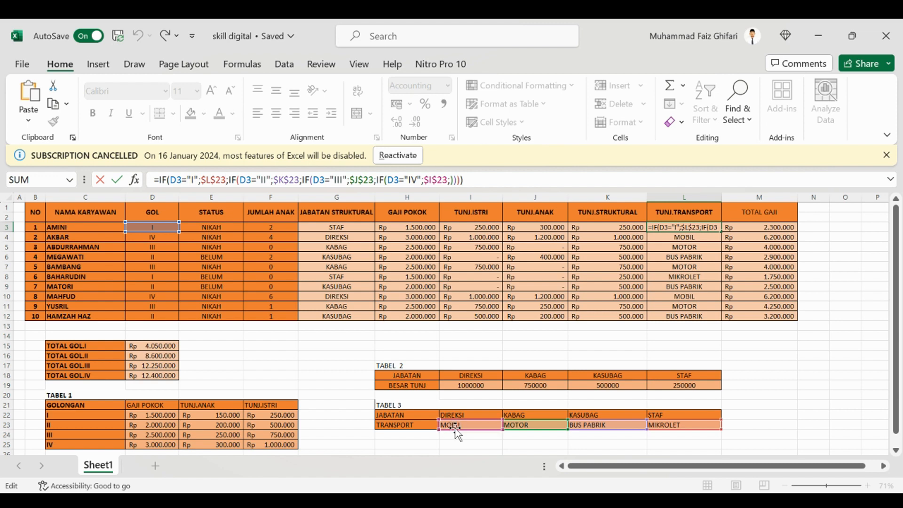
text())
key(Return)
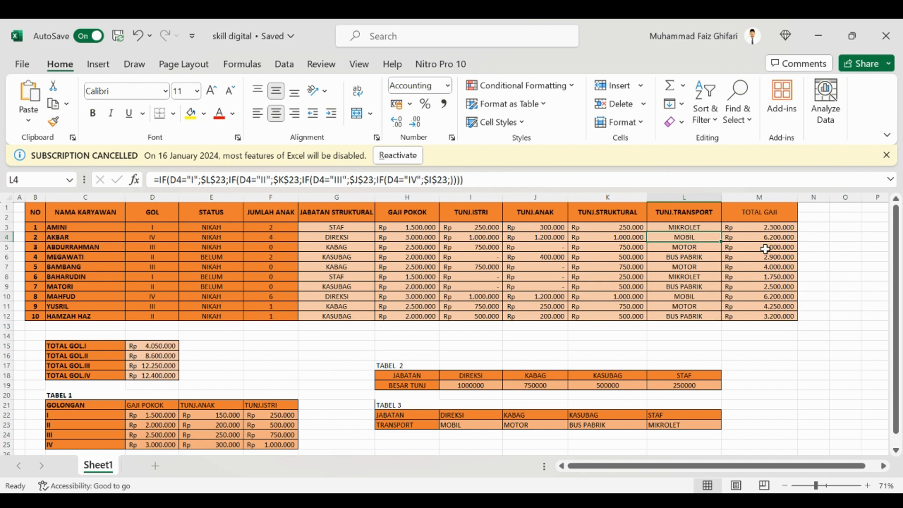
- Examine the SUM formula in M3 of TOTAL GAJI and the range it adds up
click(769, 227)
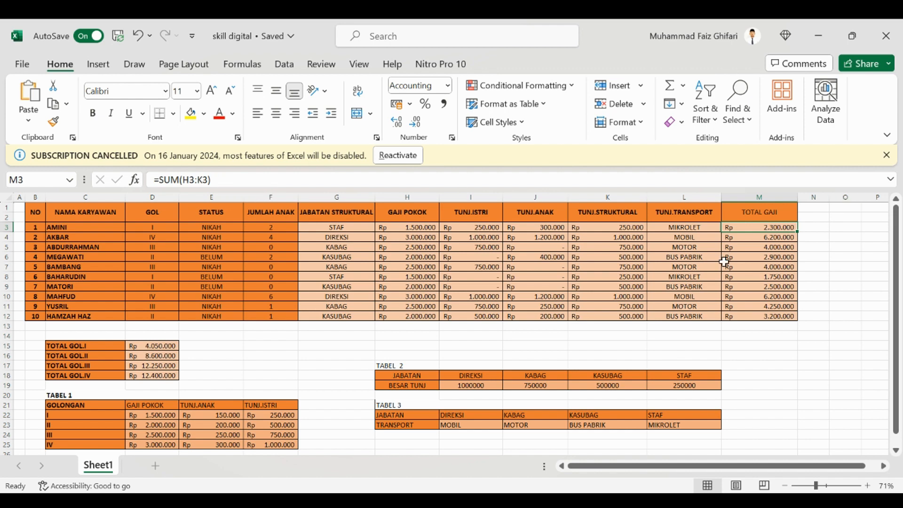
click(235, 183)
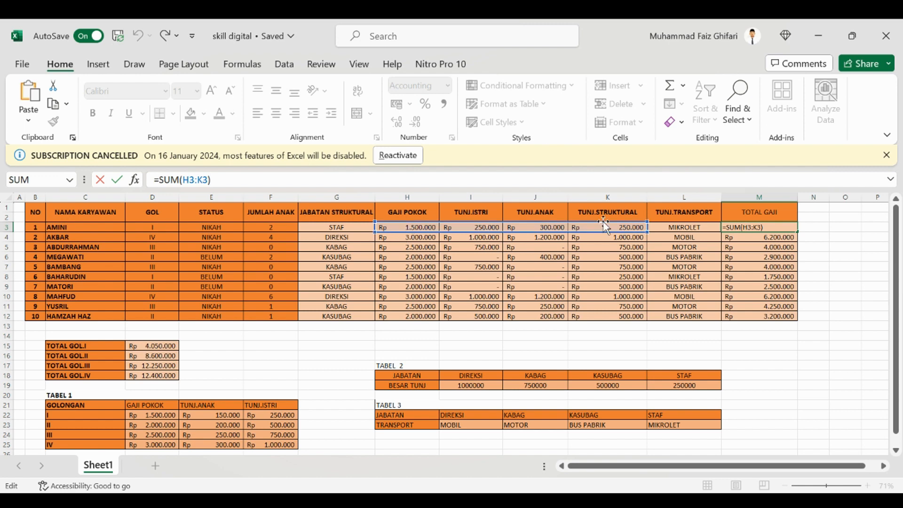
click(736, 237)
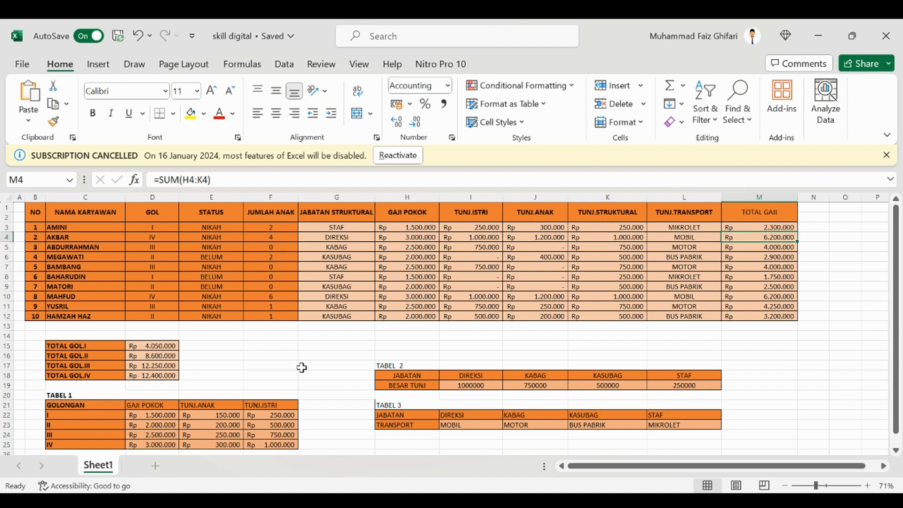
- Examine the SUMIF formula for TOTAL GOL.I in D15, including its GOL criteria range, criterion and TOTAL GAJI sum range
ctrl+scroll(94, 366, up, 1)
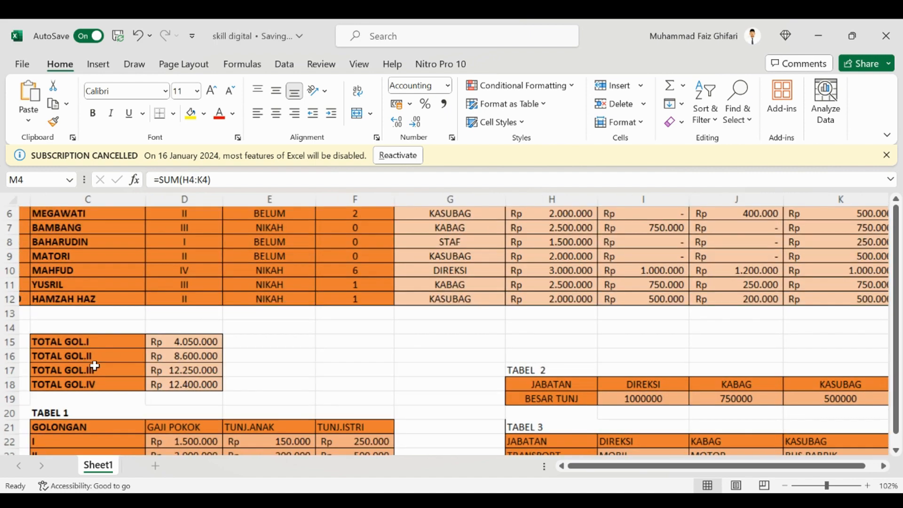
ctrl+scroll(94, 366, down, 2)
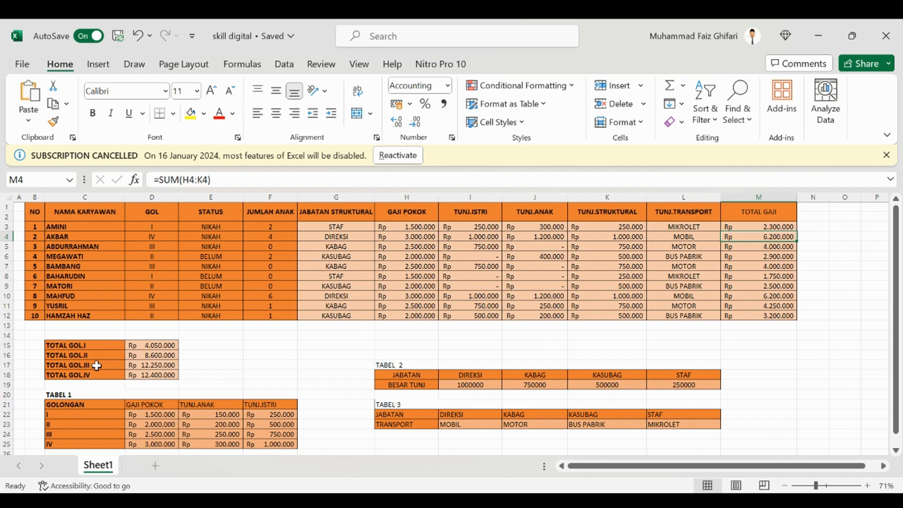
click(162, 346)
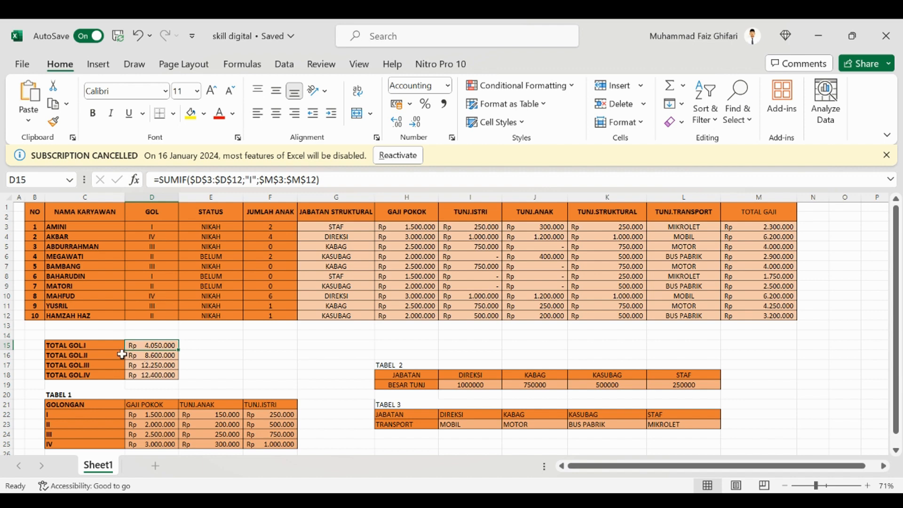
ctrl+scroll(121, 355, up, 5)
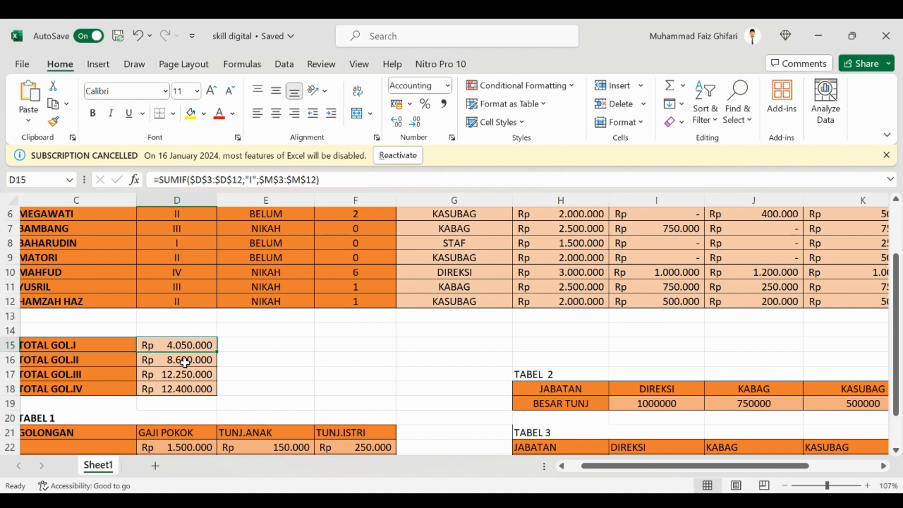
scroll(186, 363, down, 5)
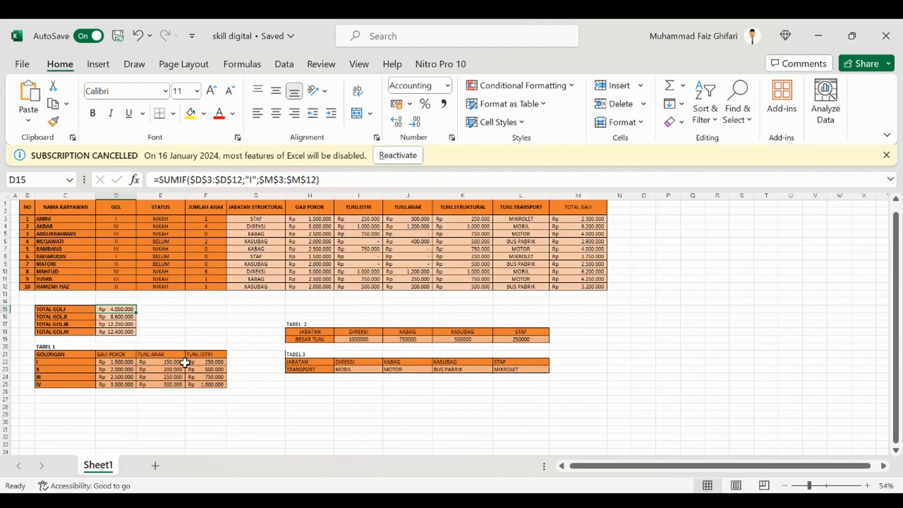
click(111, 220)
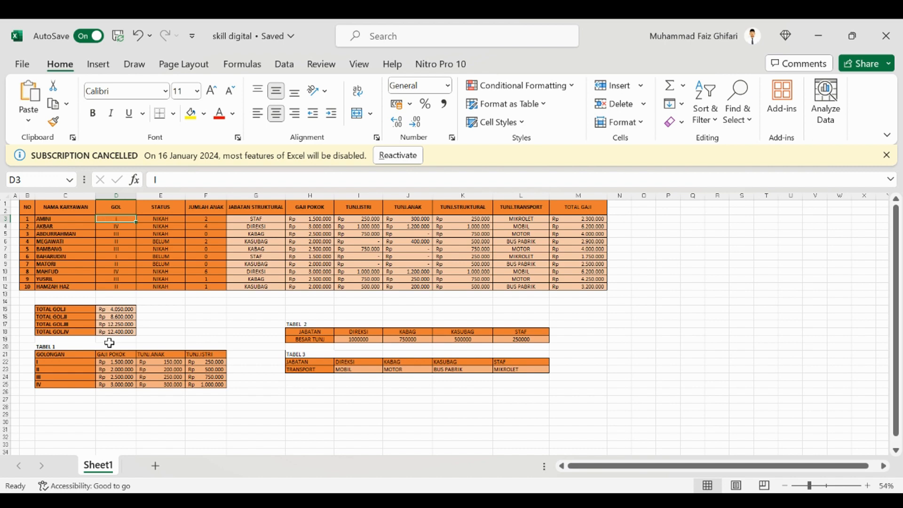
click(114, 311)
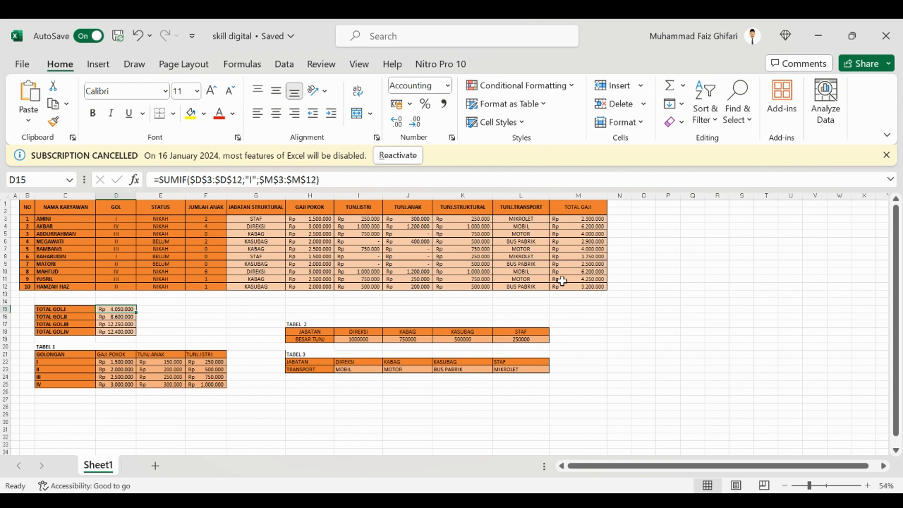
click(332, 178)
key(Return)
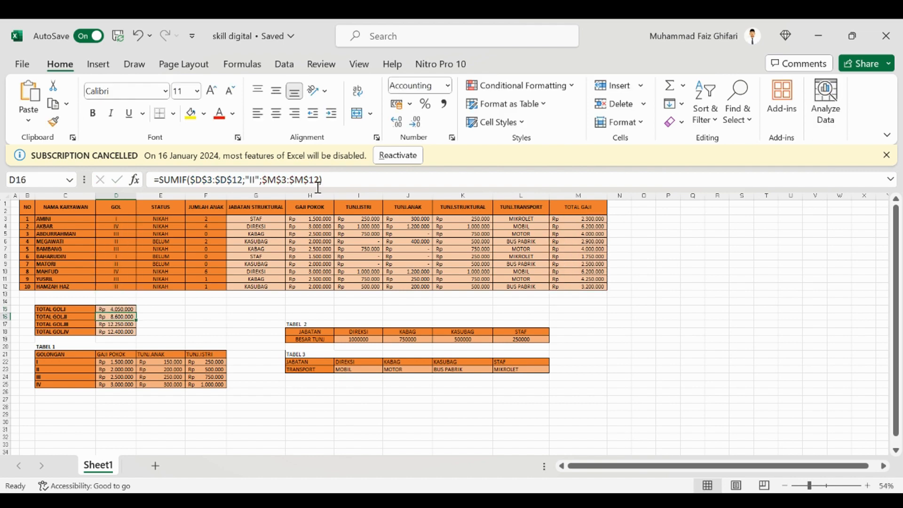
click(125, 310)
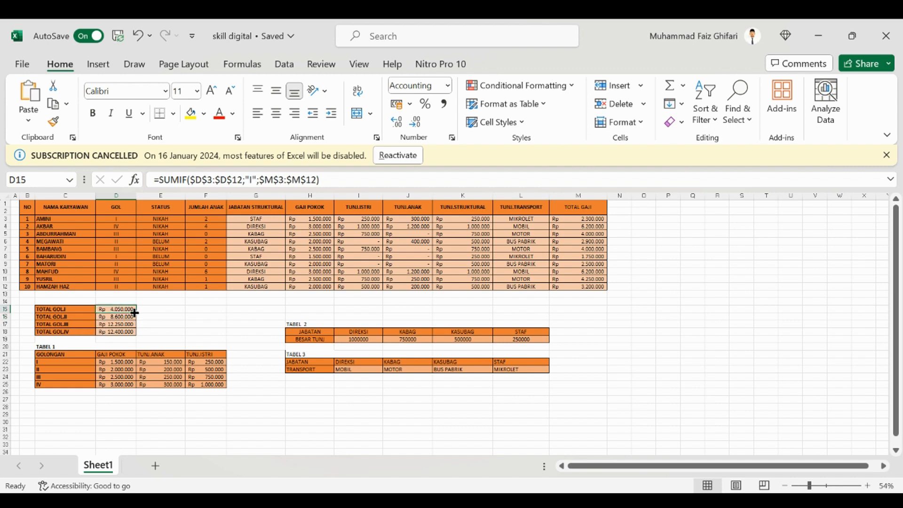
click(142, 341)
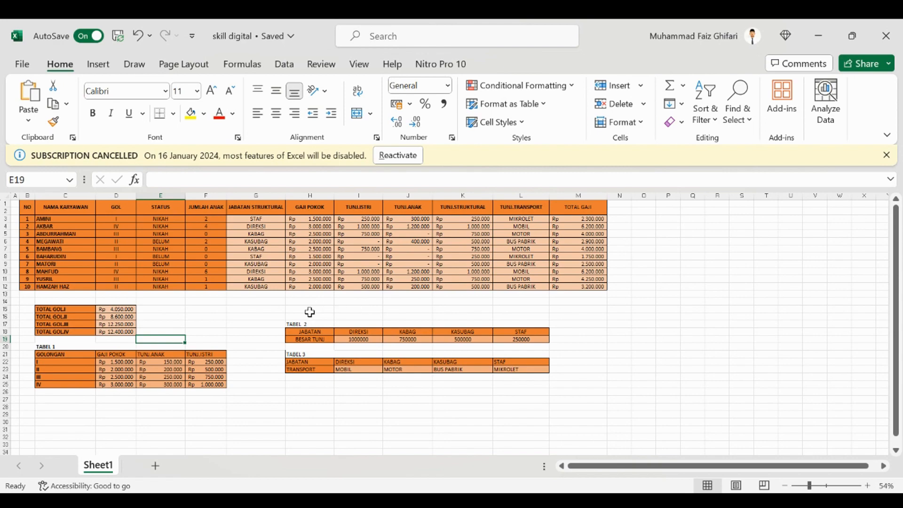
scroll(309, 312, up, 2)
scroll(309, 312, down, 4)
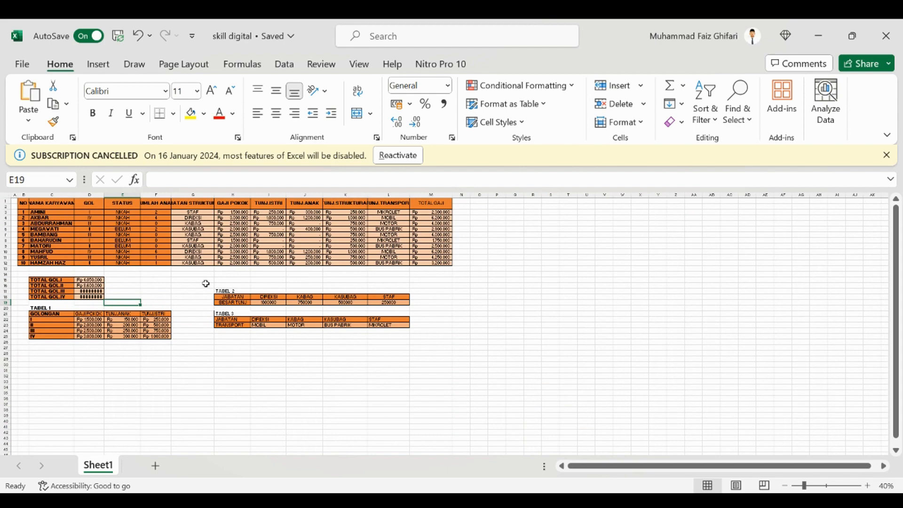
scroll(206, 283, up, 3)
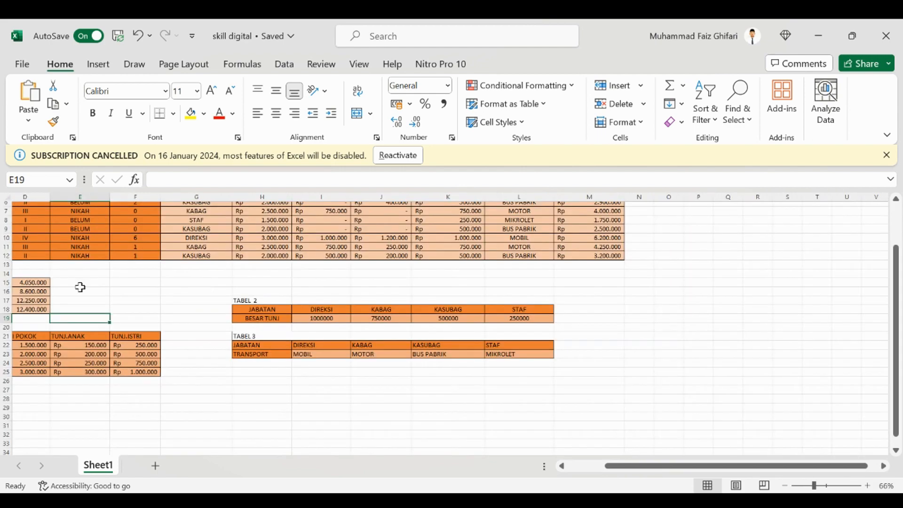